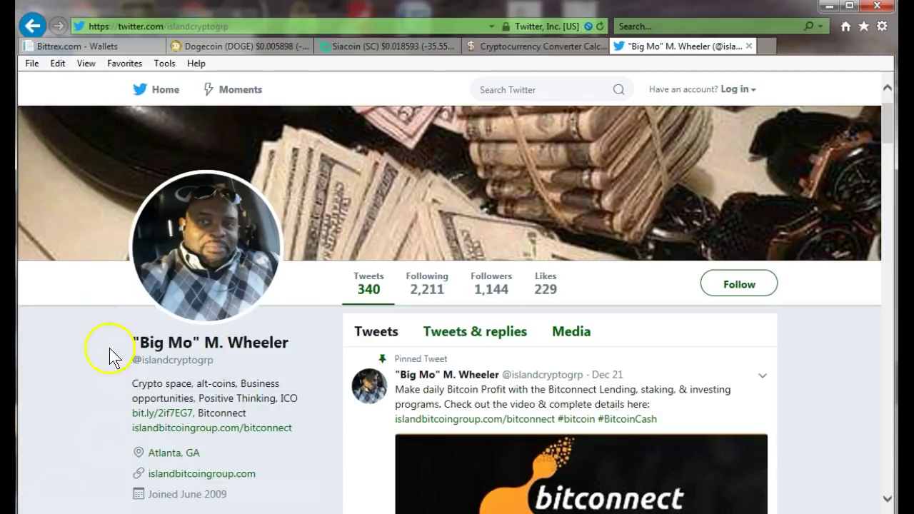
Step: Switch from Twitter back to the Bittrex Wallets tab showing 0.02544953 BTC / 333.73 USD
left_click(102, 45)
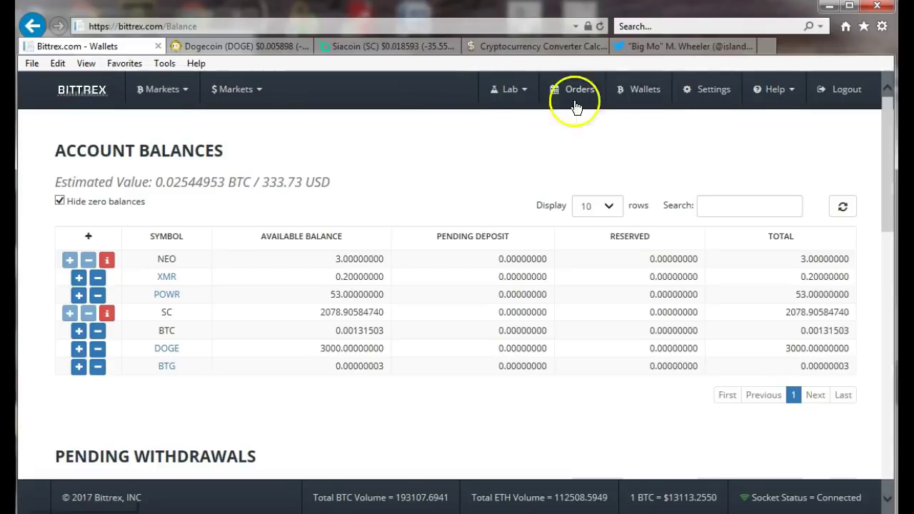
left_click(703, 47)
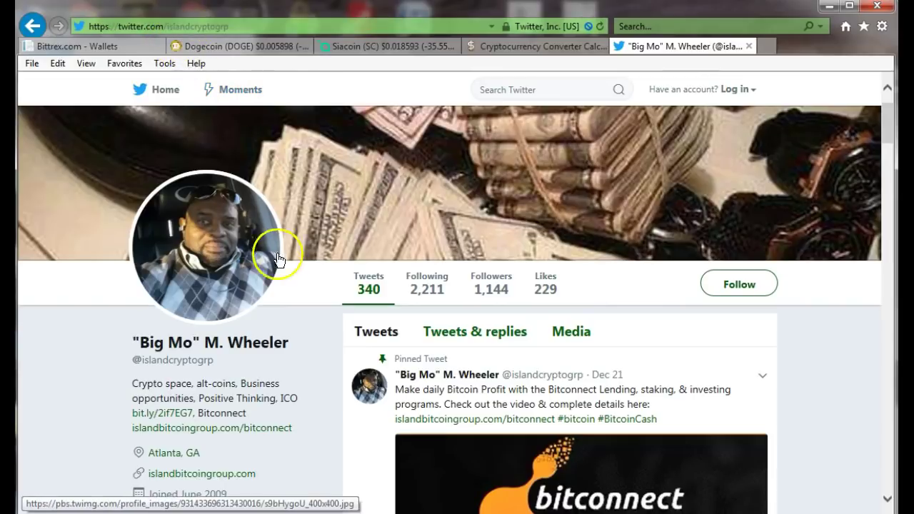
left_click(82, 47)
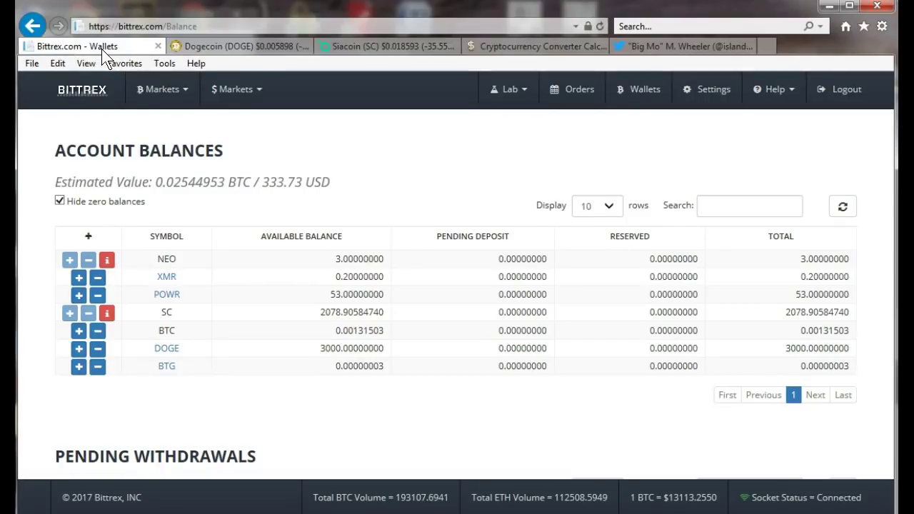
Step: Check Dogecoin at $0.005898, then view Siacoin's CoinMarketCap page at $0.018593 (-35.55%)
left_click(202, 52)
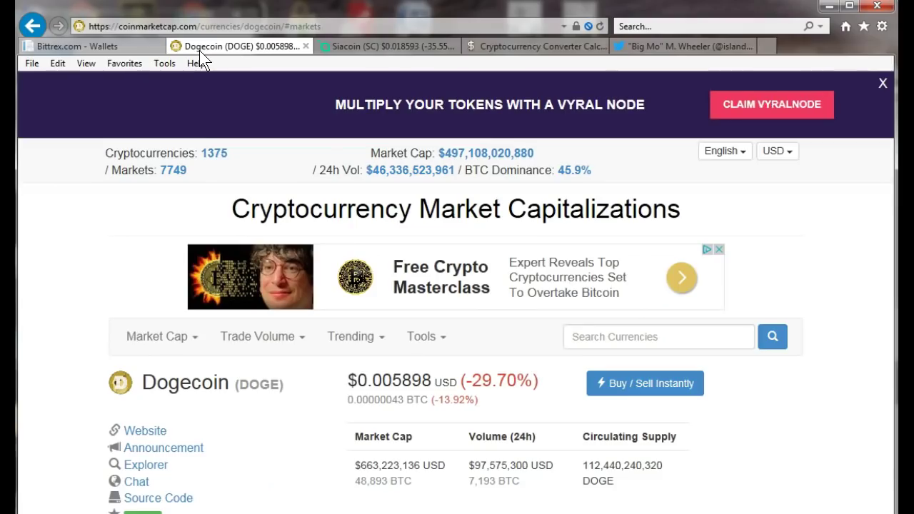
left_click(349, 45)
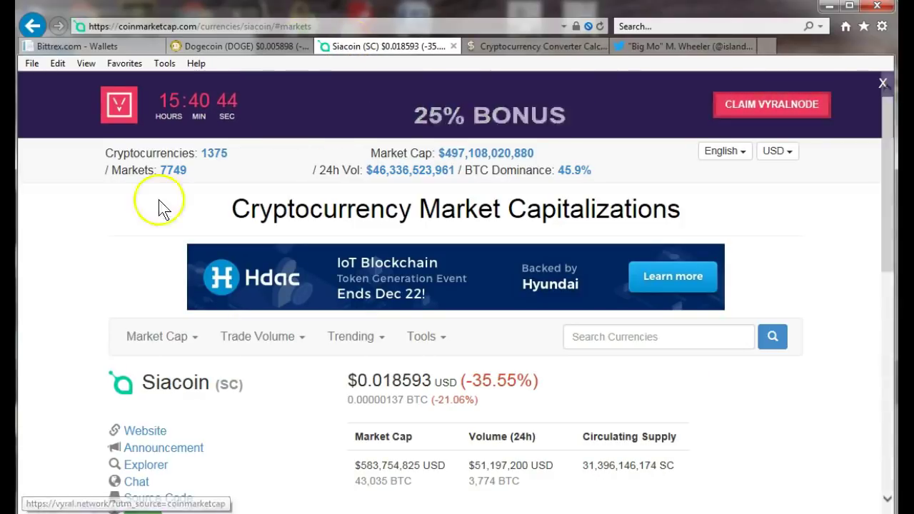
scroll(107, 227, "down", 1)
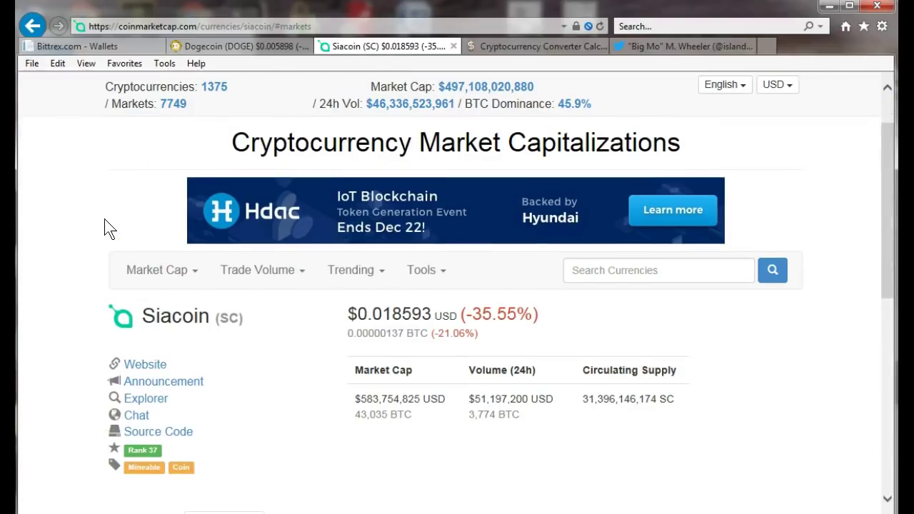
scroll(107, 227, "up", 1)
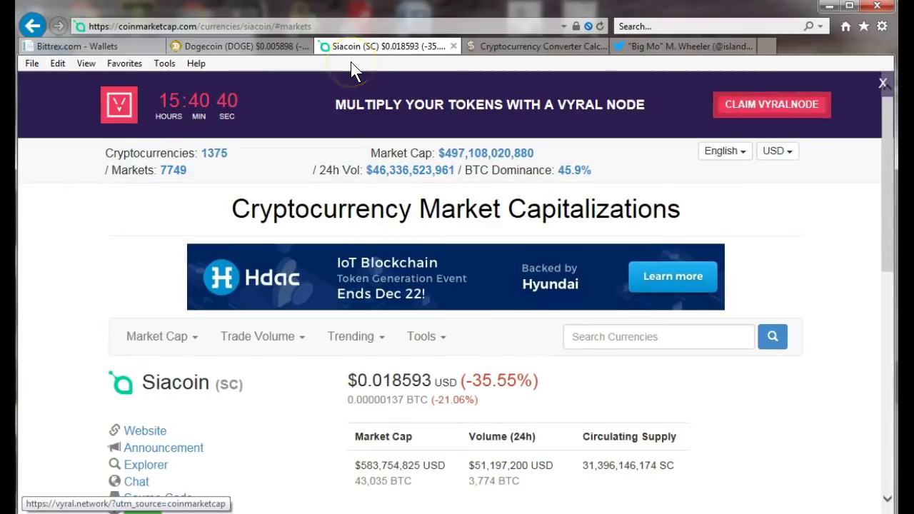
Step: Return to Bittrex and reload Wallets, now estimating 0.02520381 BTC / 321.94 USD
left_click(81, 53)
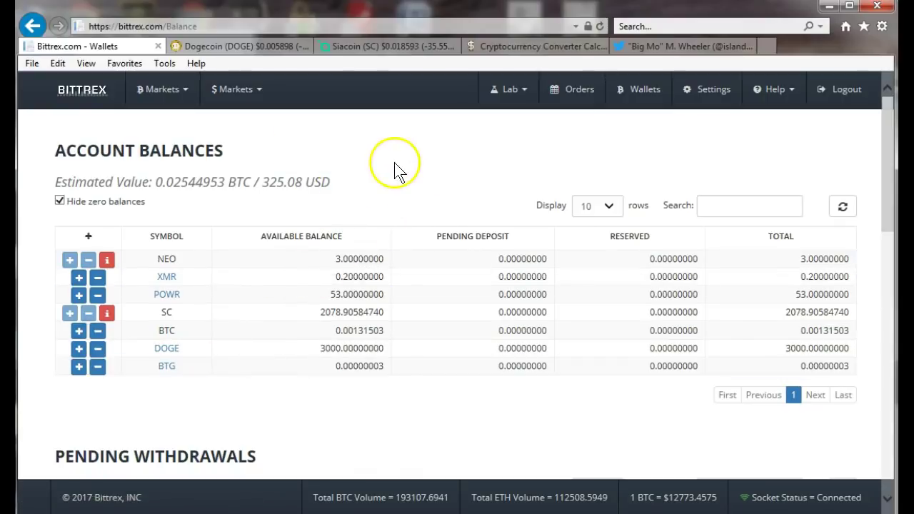
left_click(636, 105)
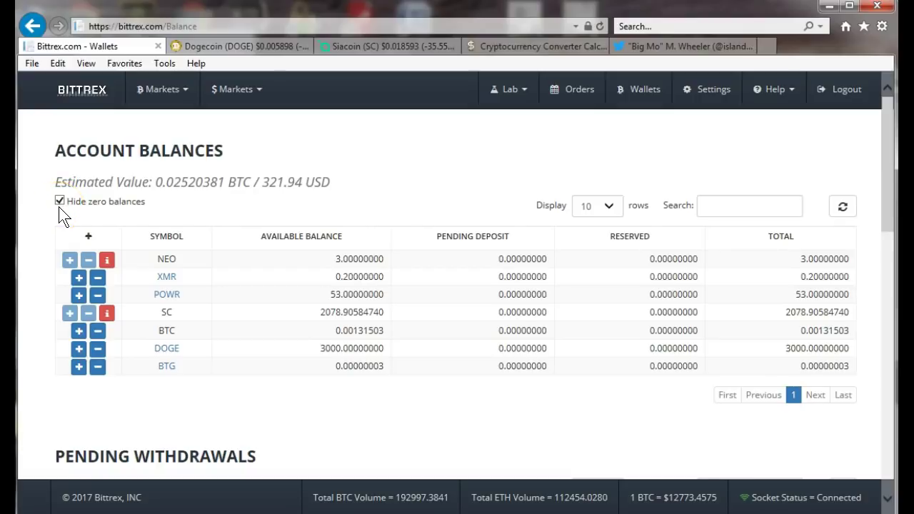
Step: Filter balances by 'btc', then show zero-balance currencies and clear the search to browse all rows
left_click(755, 212)
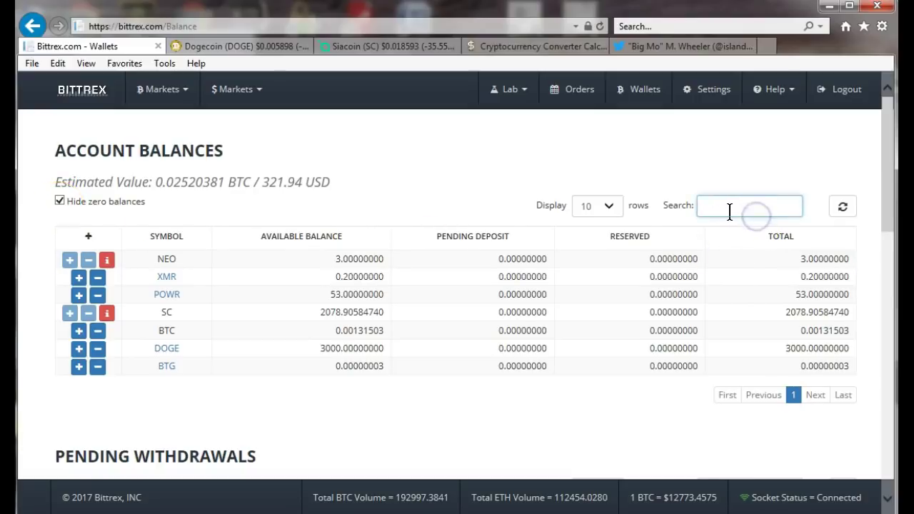
type("btc")
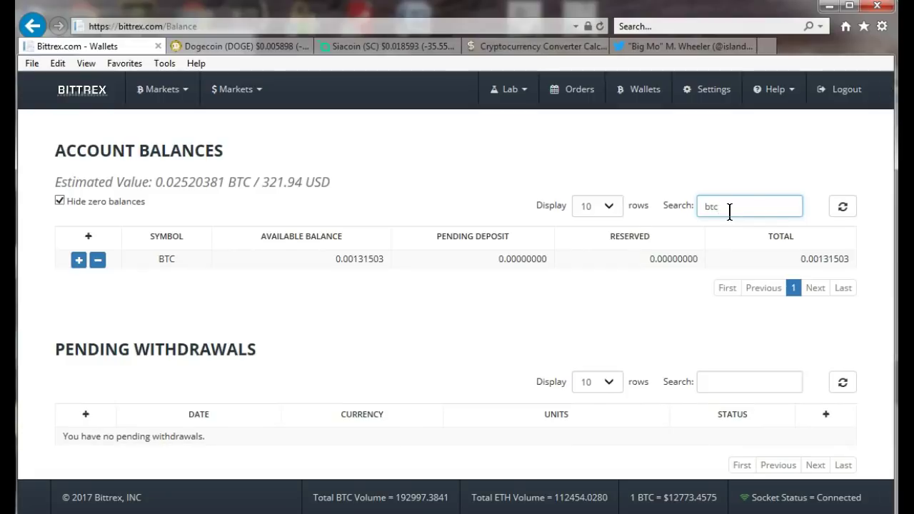
left_click(61, 200)
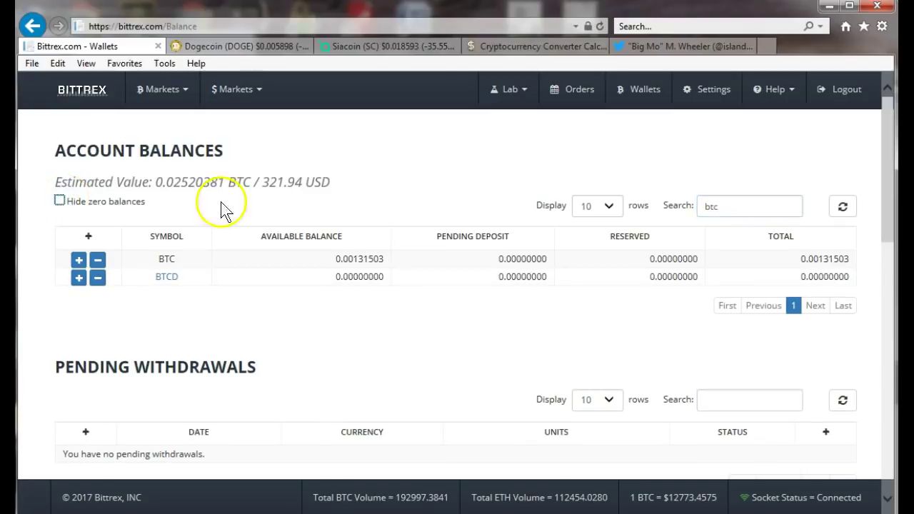
left_click(760, 202)
key("BackSpace")
key("BackSpace")
key("BackSpace")
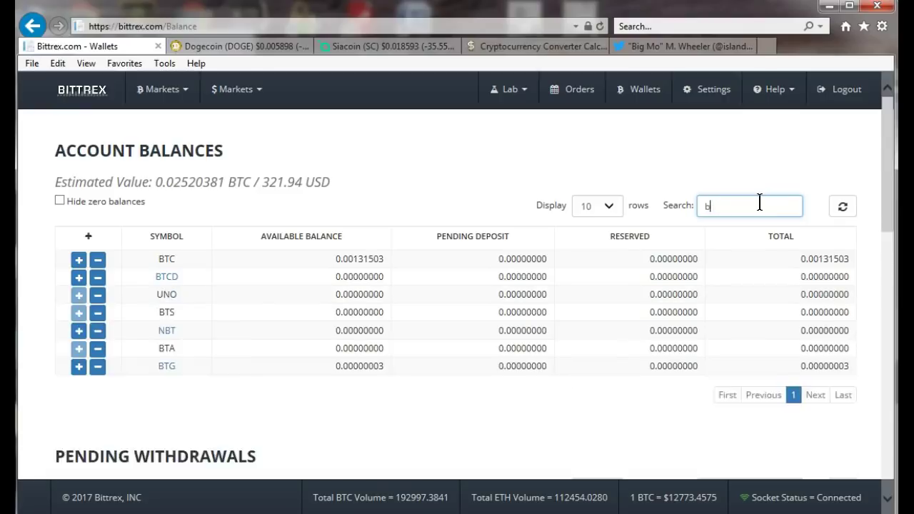
scroll(440, 213, "down", 2)
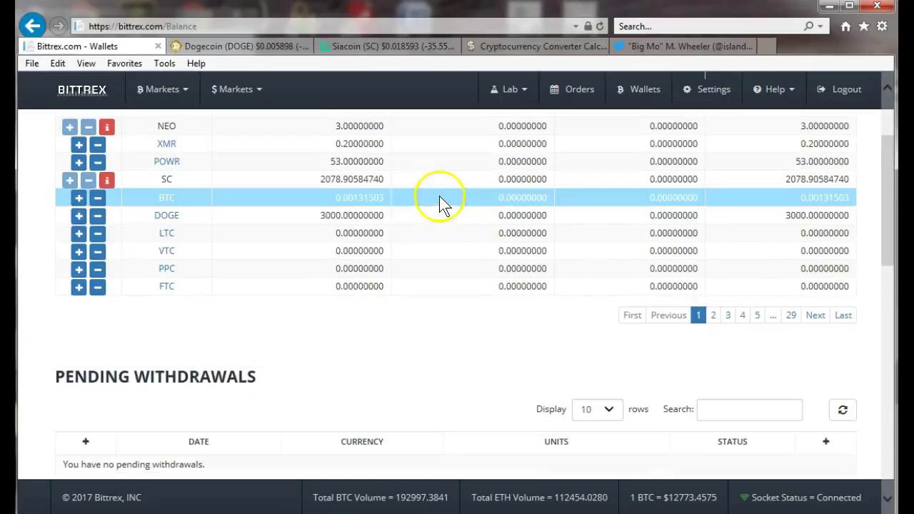
scroll(439, 204, "up", 2)
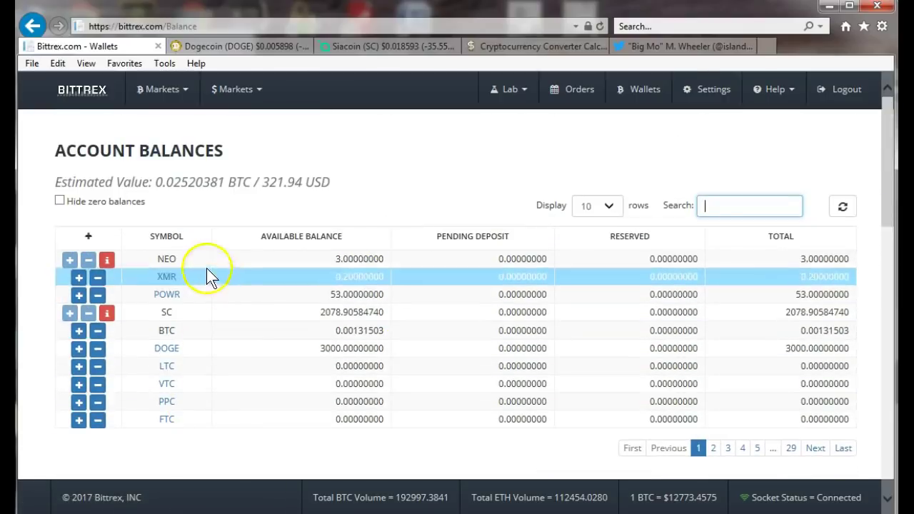
Step: Hide zero balances again, refilter to 'btc' showing 0.00131503 BTC, and start a BTC deposit
left_click(59, 202)
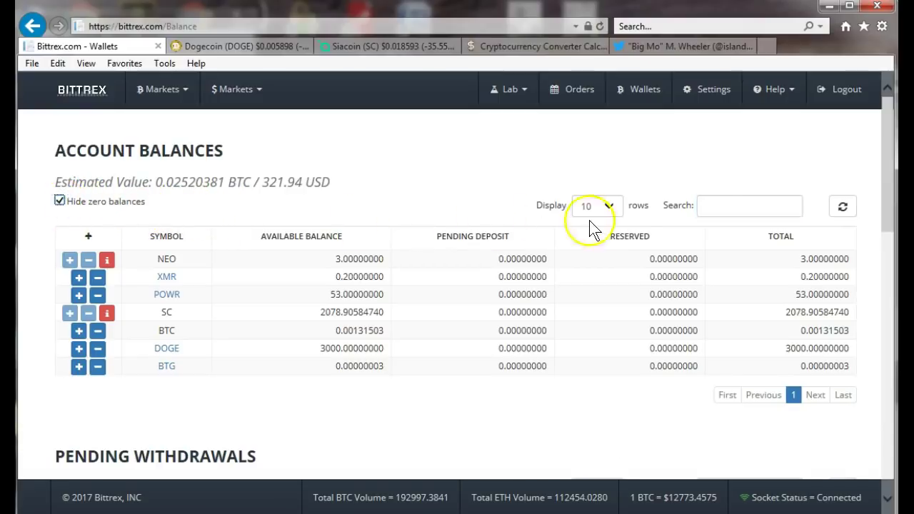
left_click(729, 208)
type("btc")
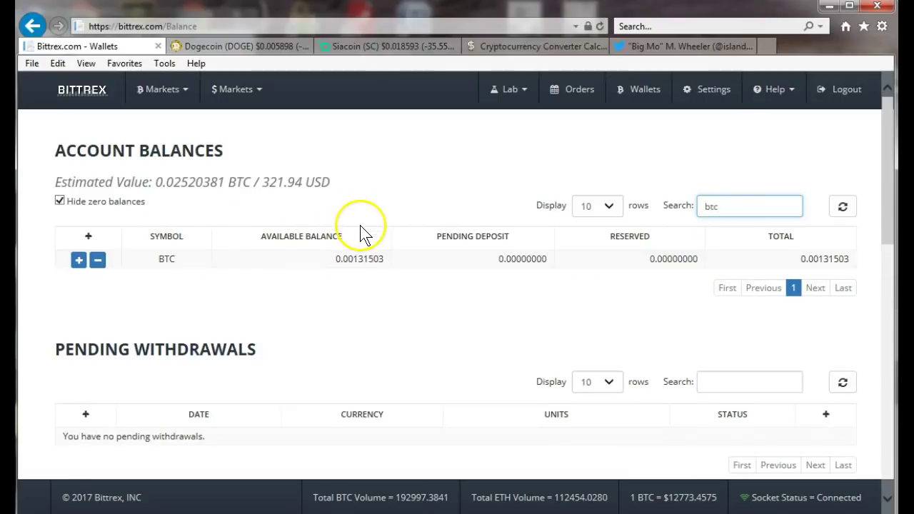
left_click(79, 261)
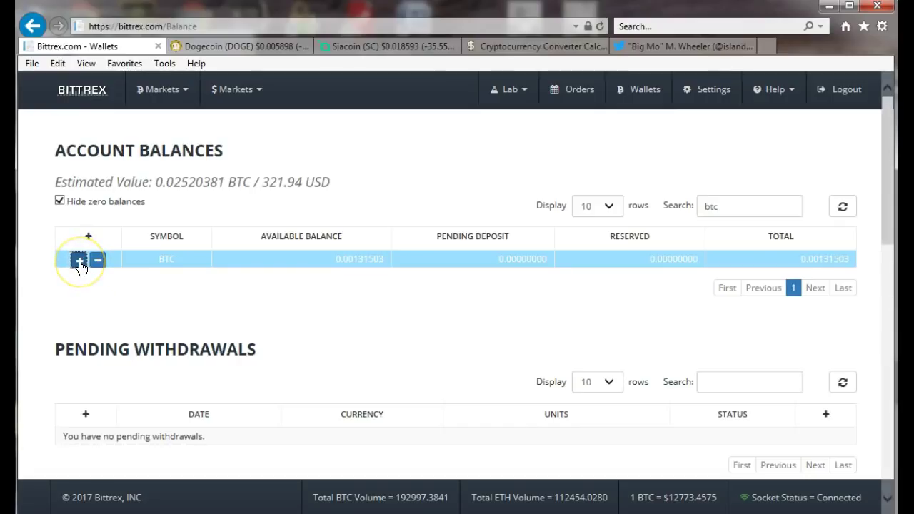
Step: Copy the BTC deposit address to the clipboard and close the deposit window
left_click(80, 262)
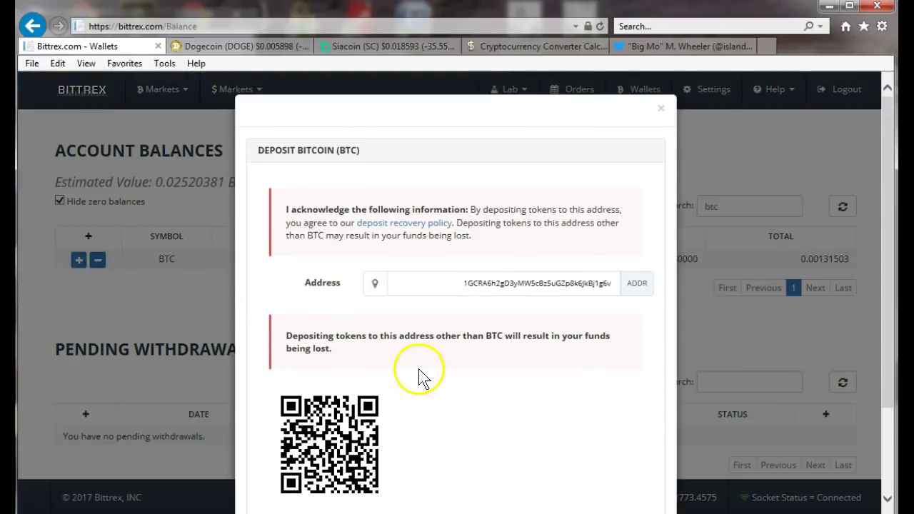
scroll(421, 377, "down", 1)
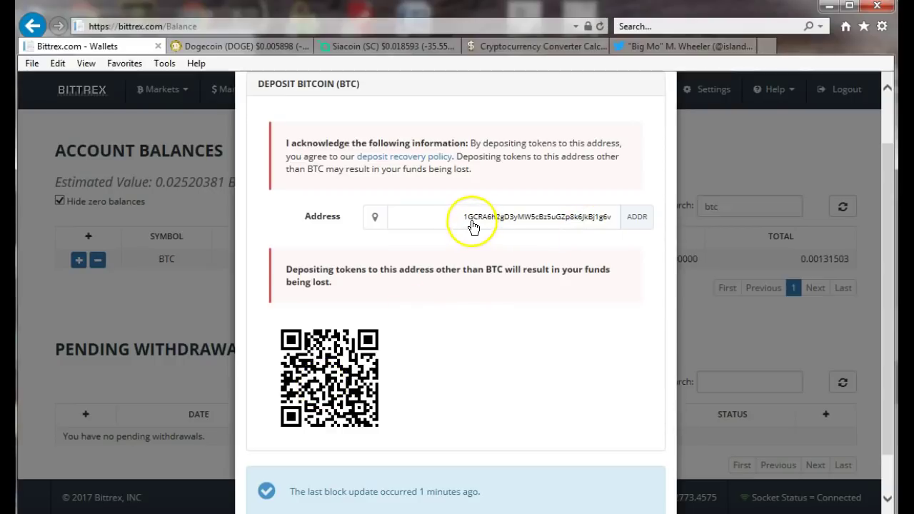
left_click_drag(464, 221, 609, 225)
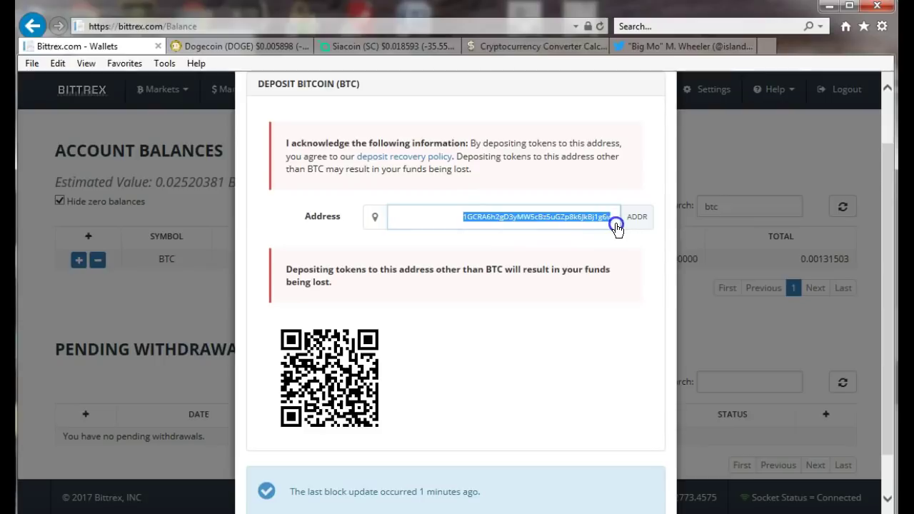
right_click(591, 226)
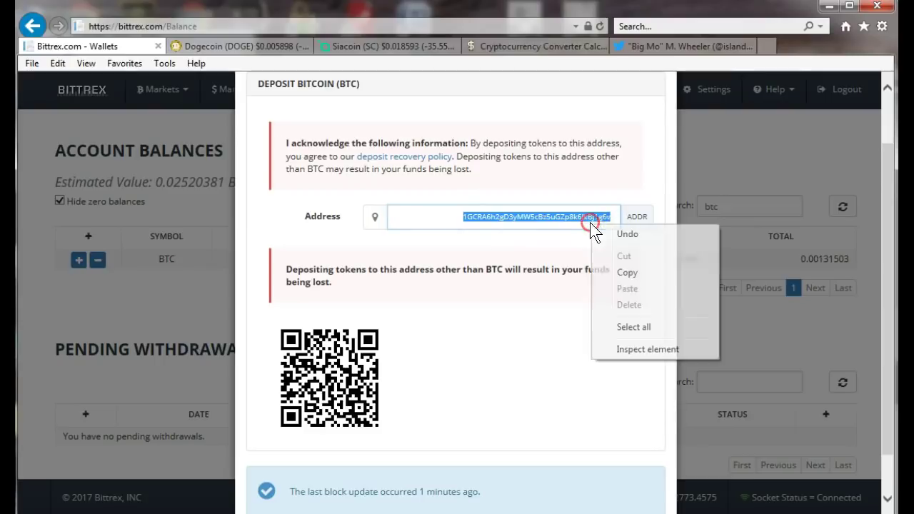
left_click(618, 273)
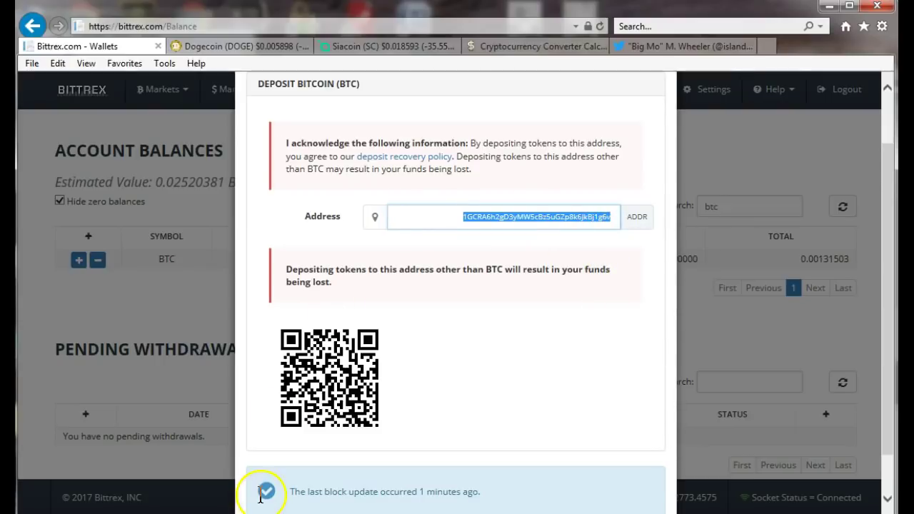
left_click(704, 137)
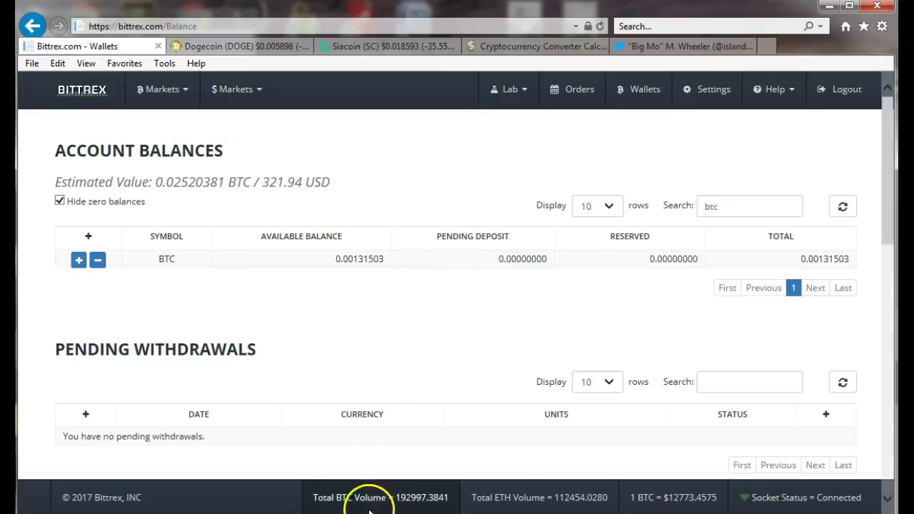
Step: Paste the Bittrex BTC deposit address as recipient in Jaxx's send form, then minimize Jaxx
left_click(343, 483)
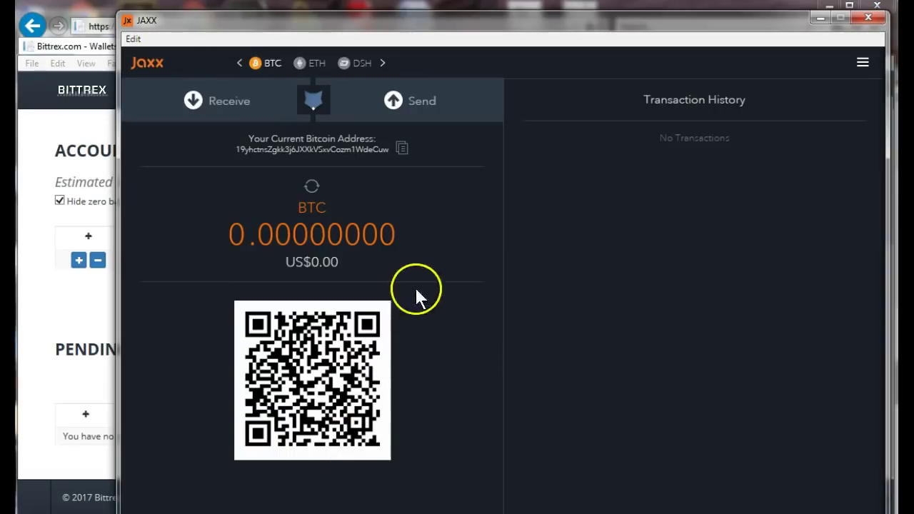
left_click(422, 107)
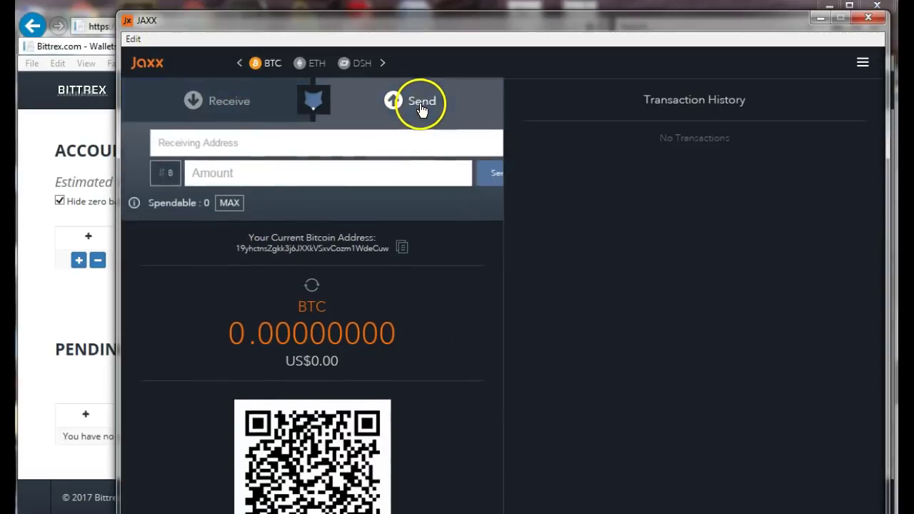
right_click(299, 146)
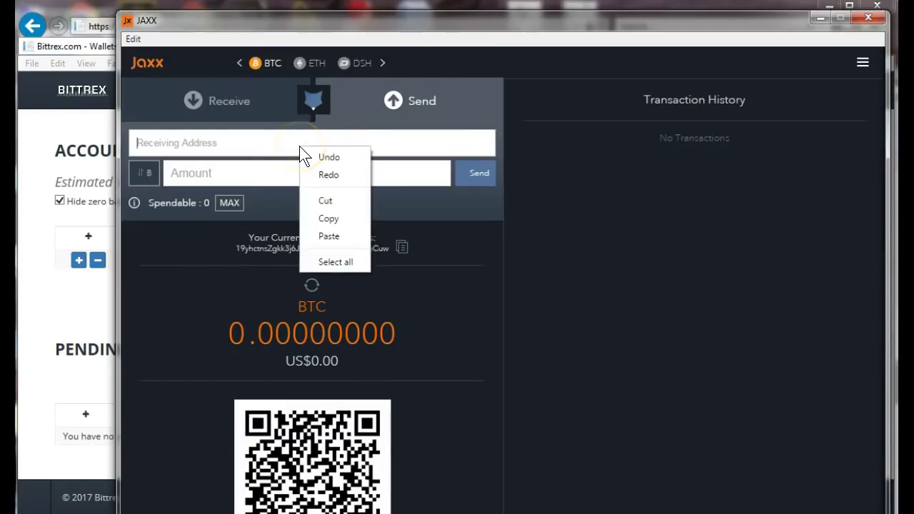
left_click(330, 235)
left_click(274, 174)
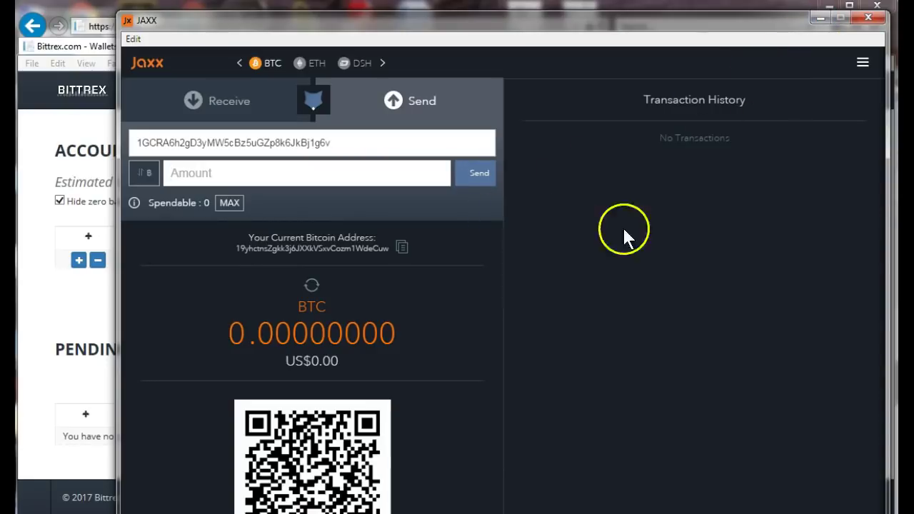
left_click(820, 21)
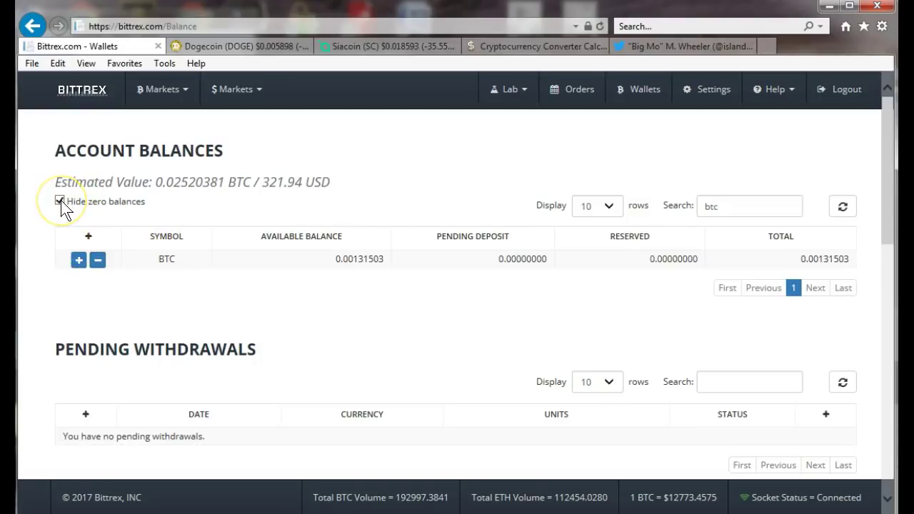
Step: Delete 'btc' from the balances search so all seven currencies, including 2078.9 SC, reappear
left_click(746, 207)
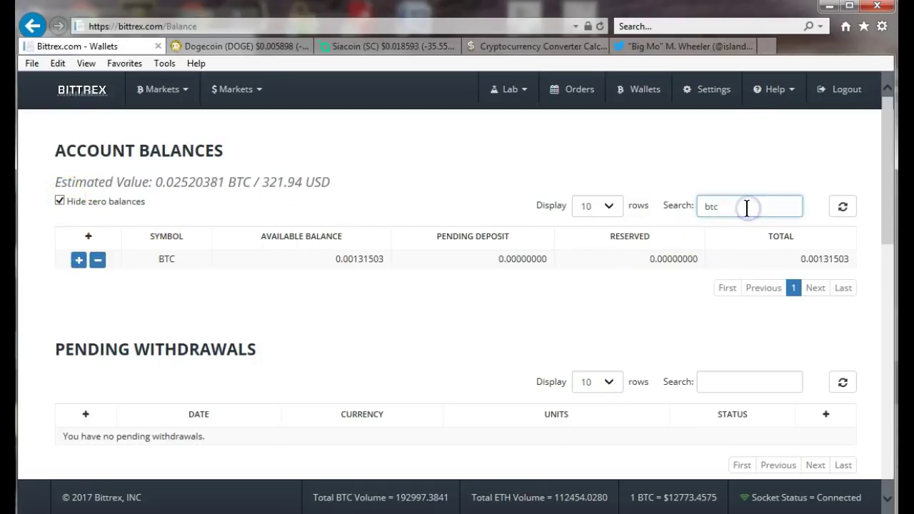
key("BackSpace")
key("BackSpace")
key("BackSpace")
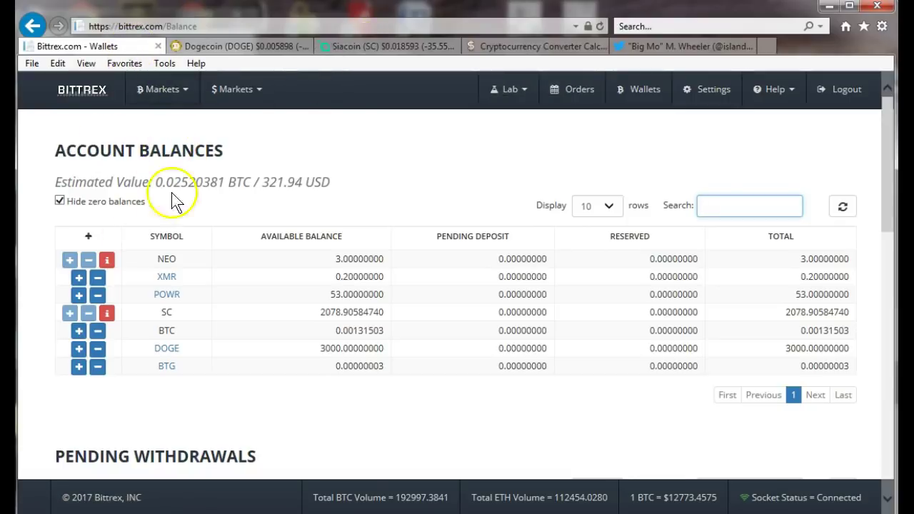
Step: Search 'sia' to reload Siacoin (SC) at $0.017299 (-39.97%) and dismiss the security warning
left_click(346, 52)
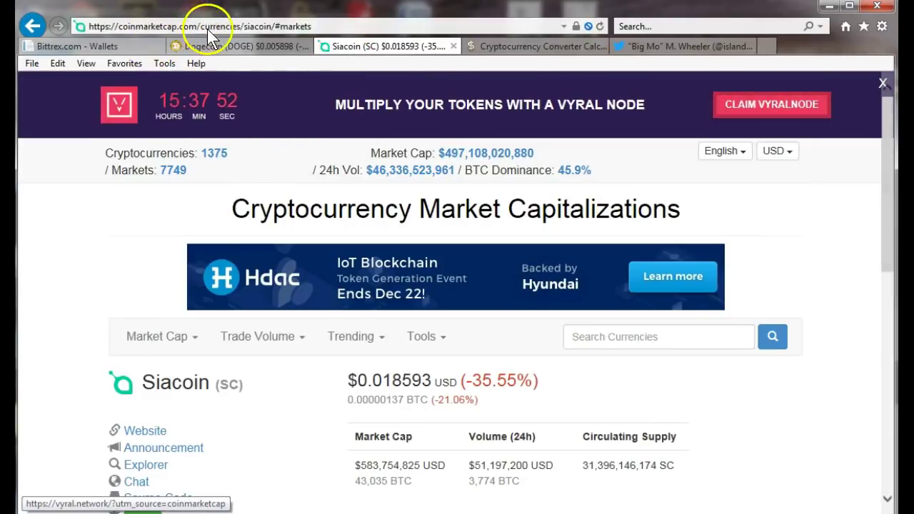
left_click(663, 332)
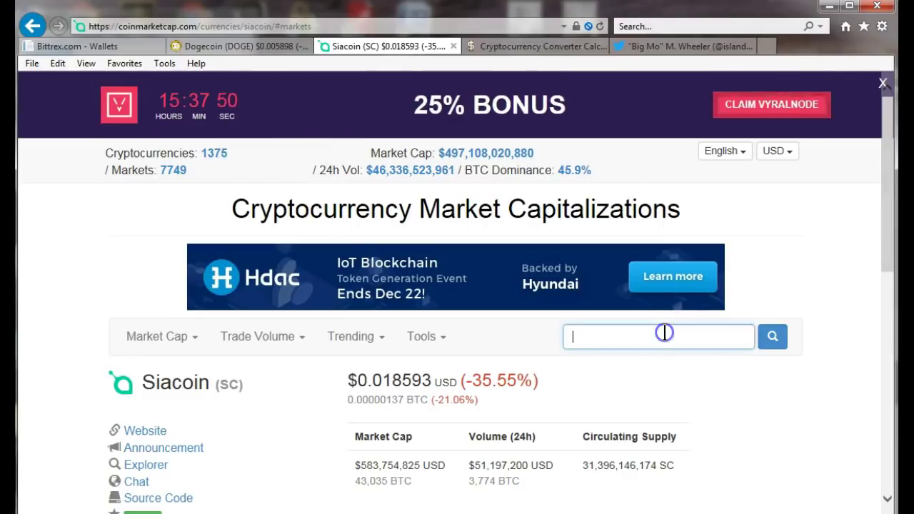
type("sia")
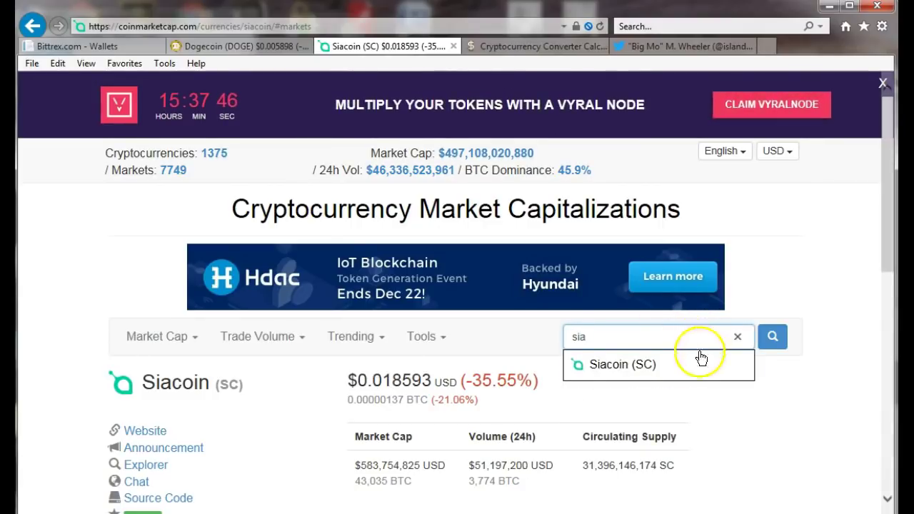
left_click(655, 365)
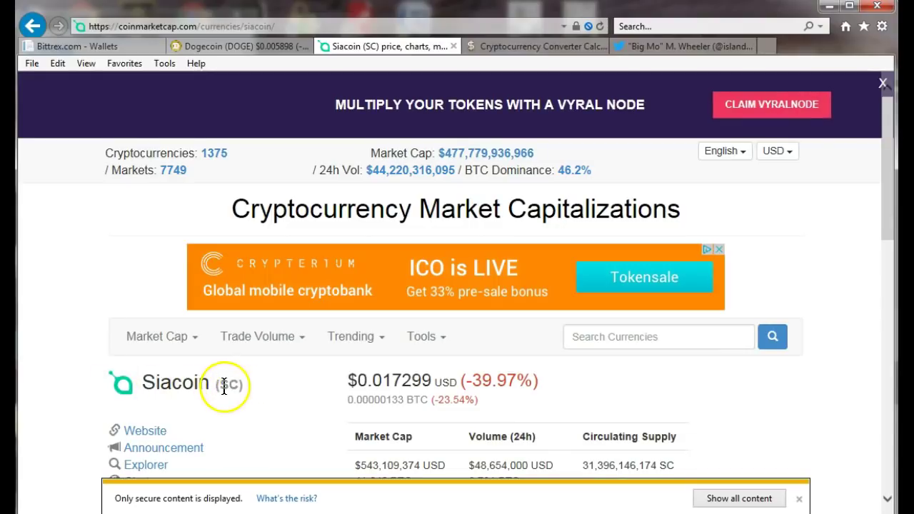
left_click(798, 498)
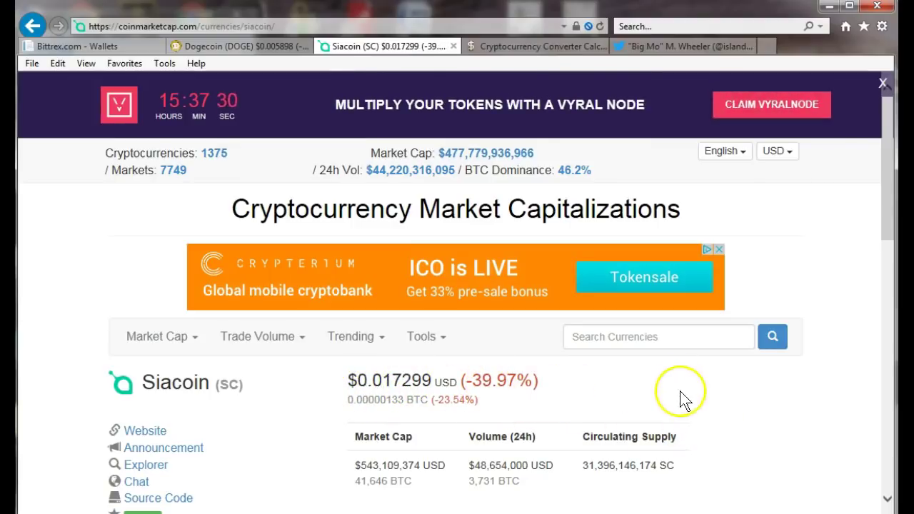
Step: Scroll to Siacoin's price chart and inspect its values around November 2017
scroll(685, 405, "down", 1)
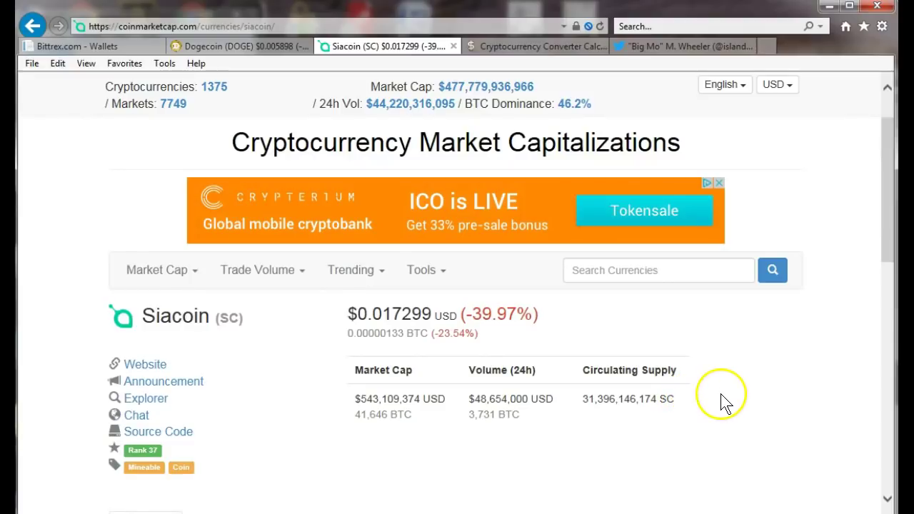
scroll(721, 399, "down", 2)
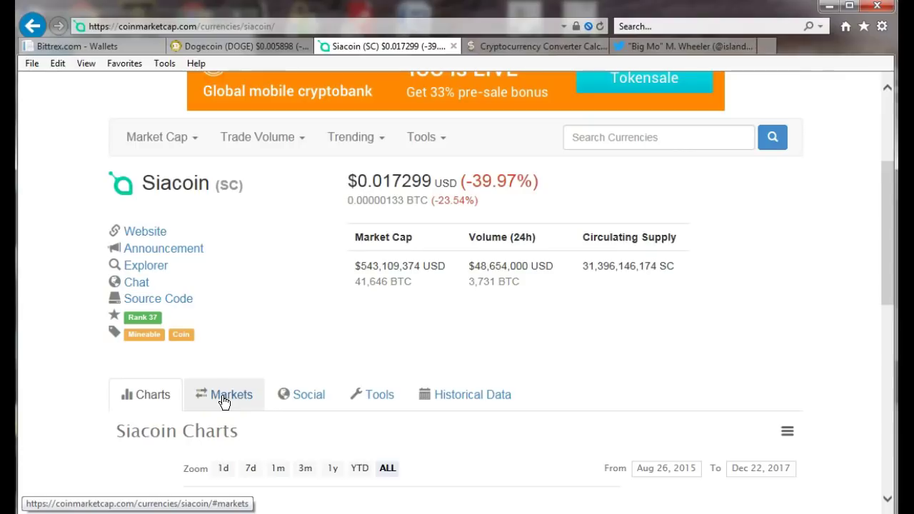
scroll(271, 348, "down", 3)
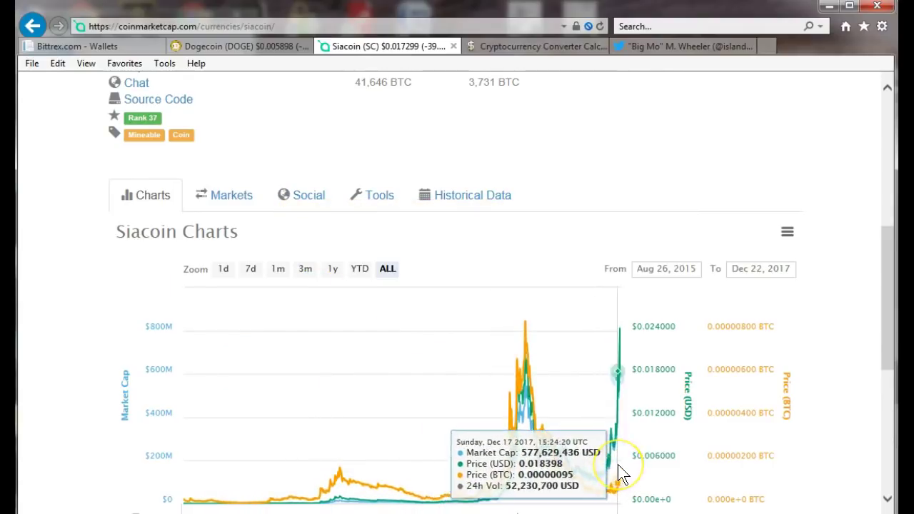
scroll(615, 471, "down", 1)
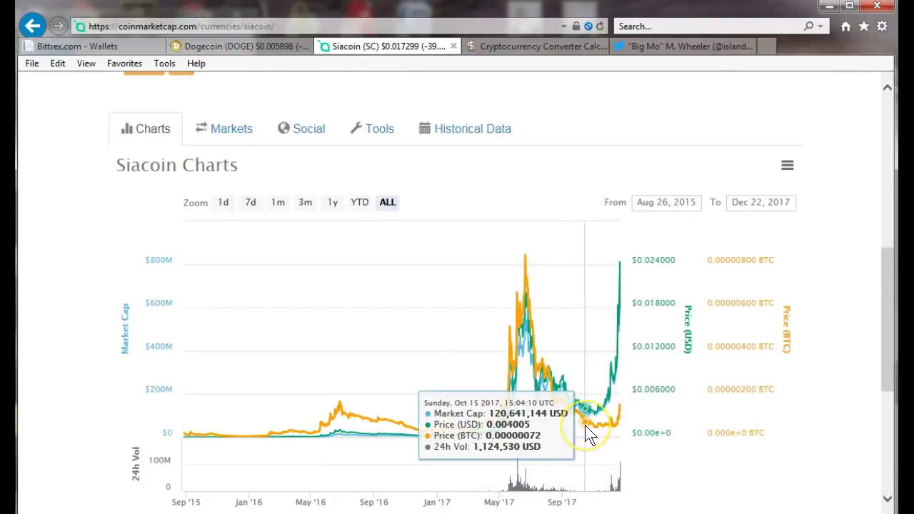
left_click(603, 427)
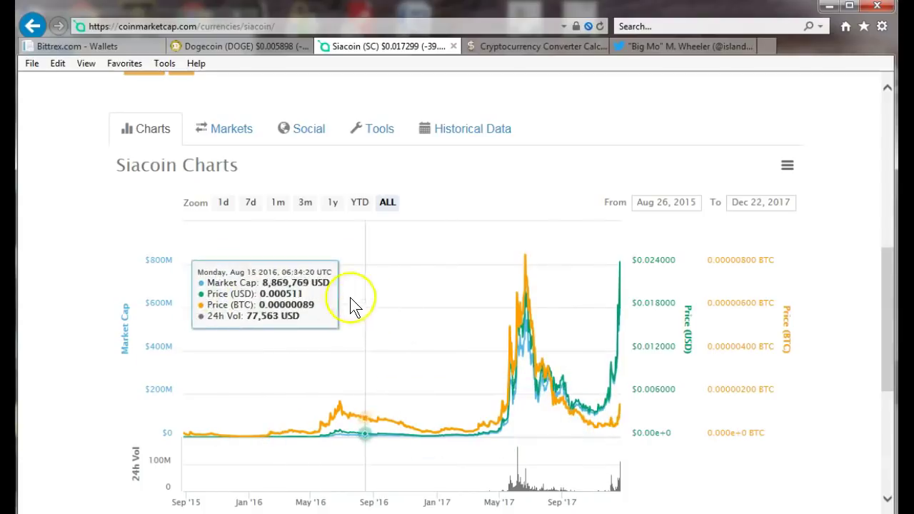
scroll(256, 250, "up", 1)
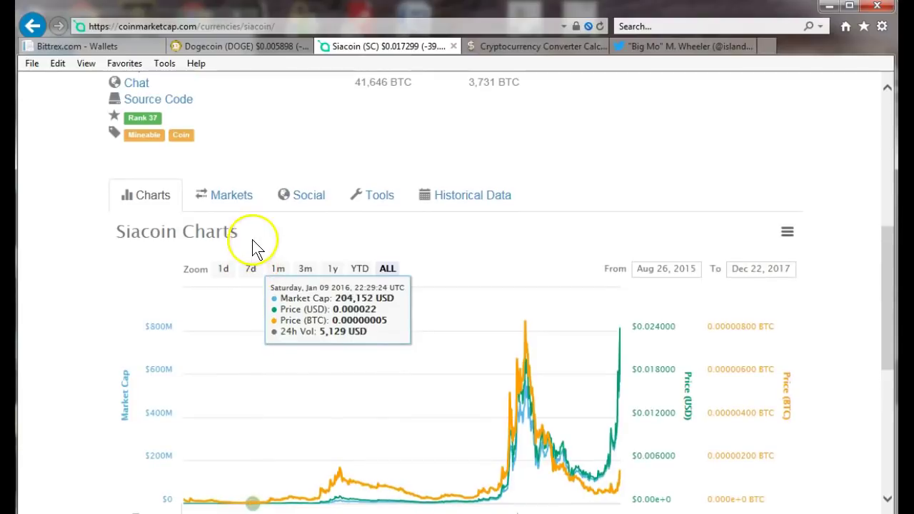
Step: Browse Siacoin's Markets table, led by Bittrex SC/BTC (64.98%) and Poloniex SC/BTC (32.17%)
left_click(226, 196)
scroll(271, 382, "down", 5)
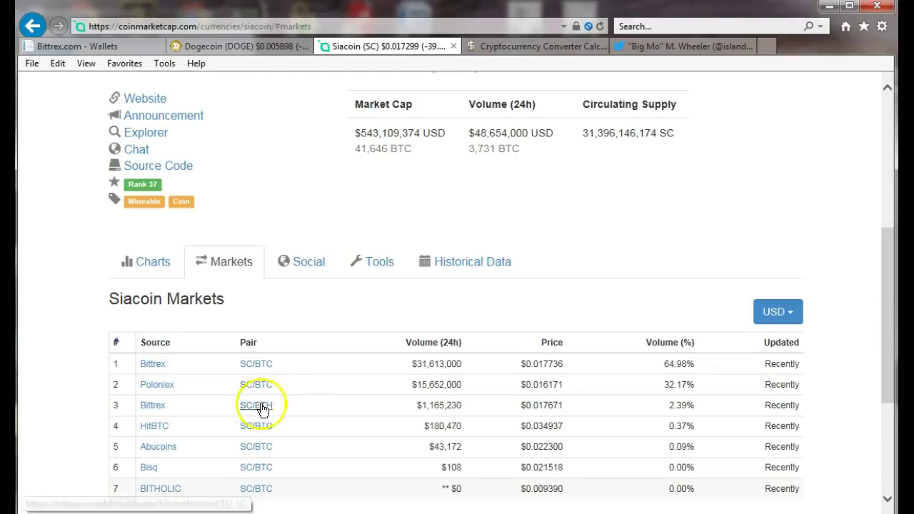
scroll(231, 398, "down", 2)
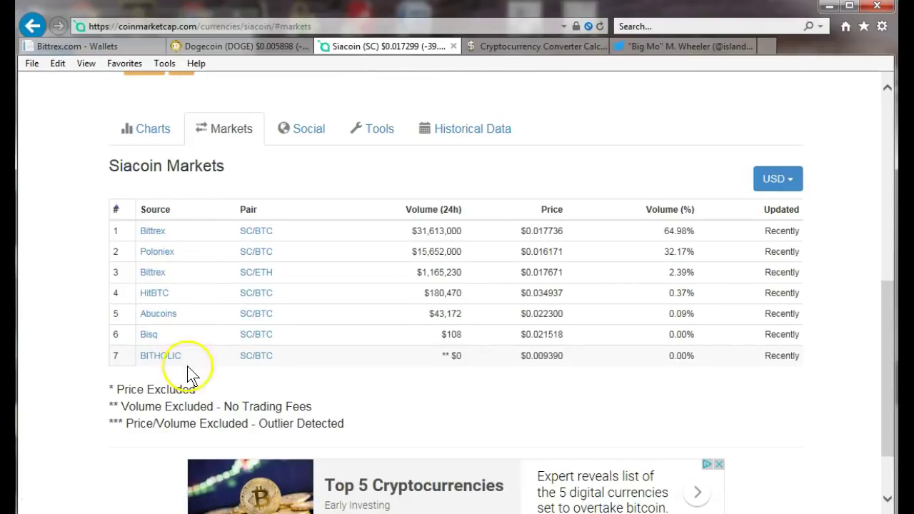
scroll(360, 378, "up", 2)
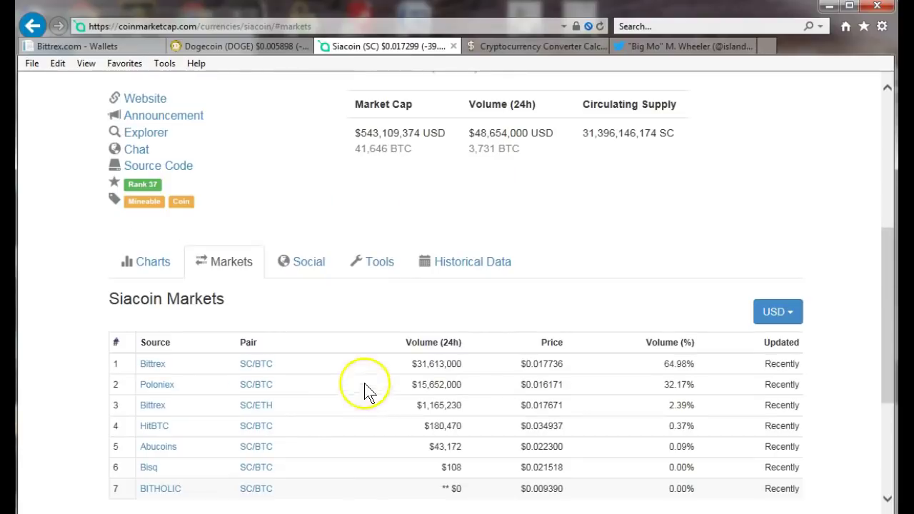
left_click(80, 48)
left_click(362, 49)
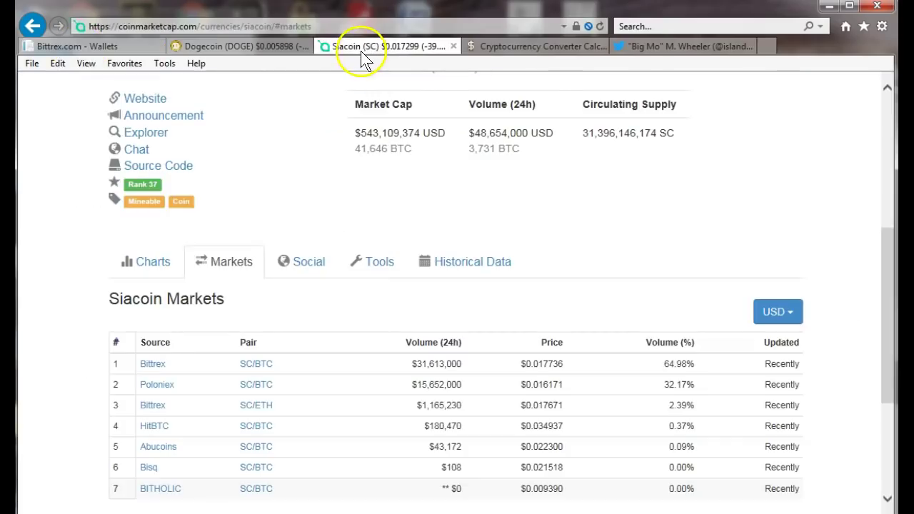
scroll(300, 153, "up", 2)
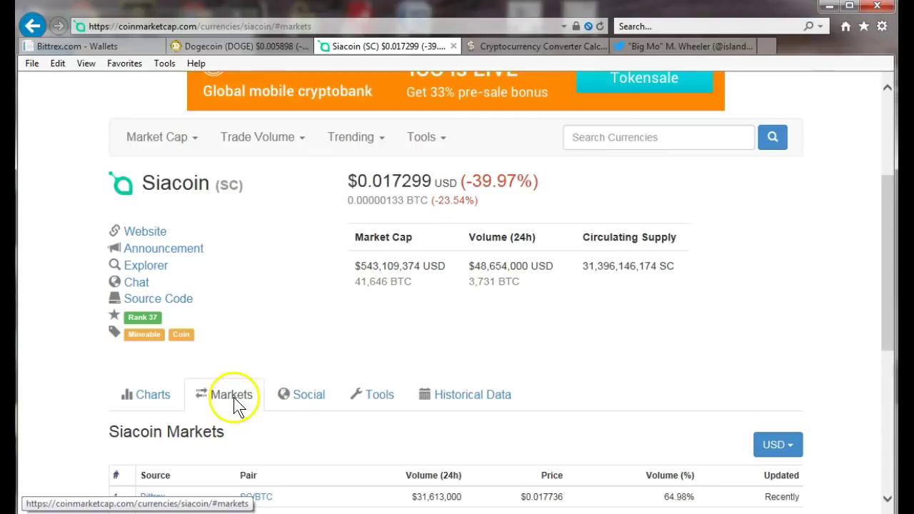
scroll(291, 316, "down", 3)
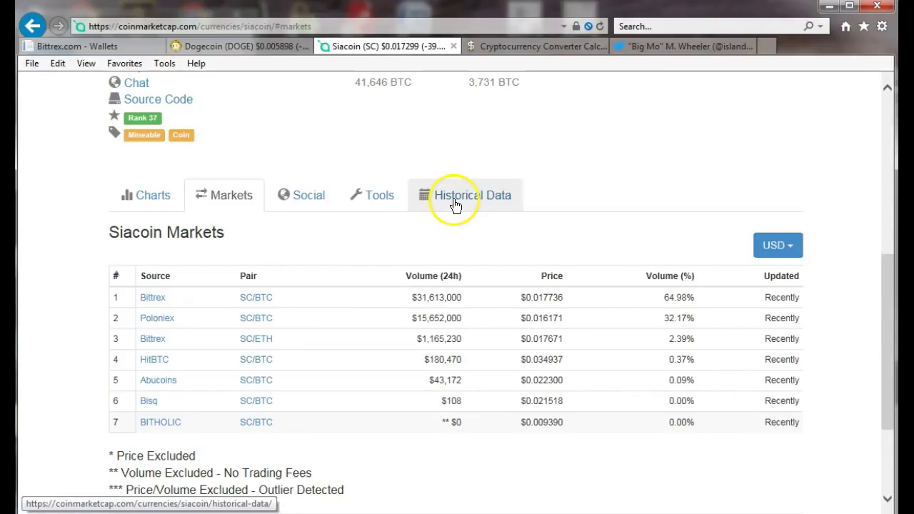
Step: Browse Siacoin's CoinMarketCap page, then list its markets and scroll to the Bittrex SC/BTC pair
left_click(308, 203)
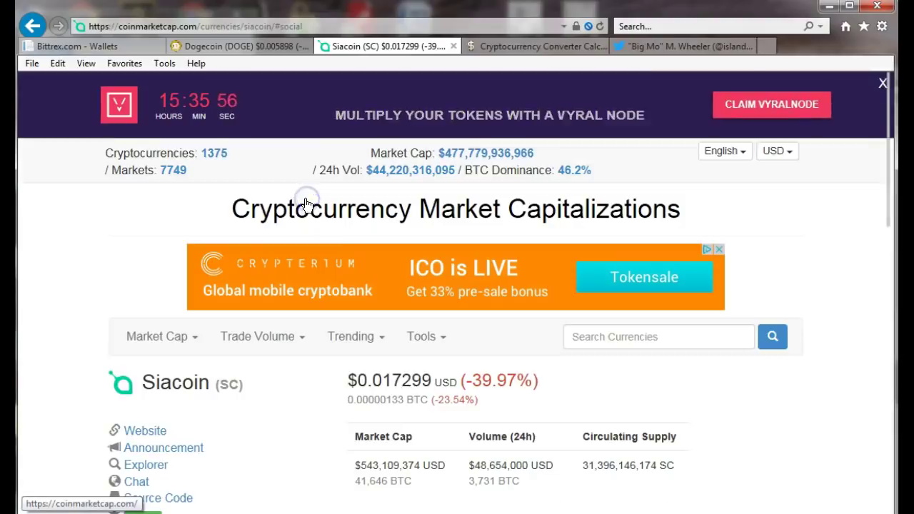
scroll(335, 385, "down", 3)
scroll(314, 381, "down", 1)
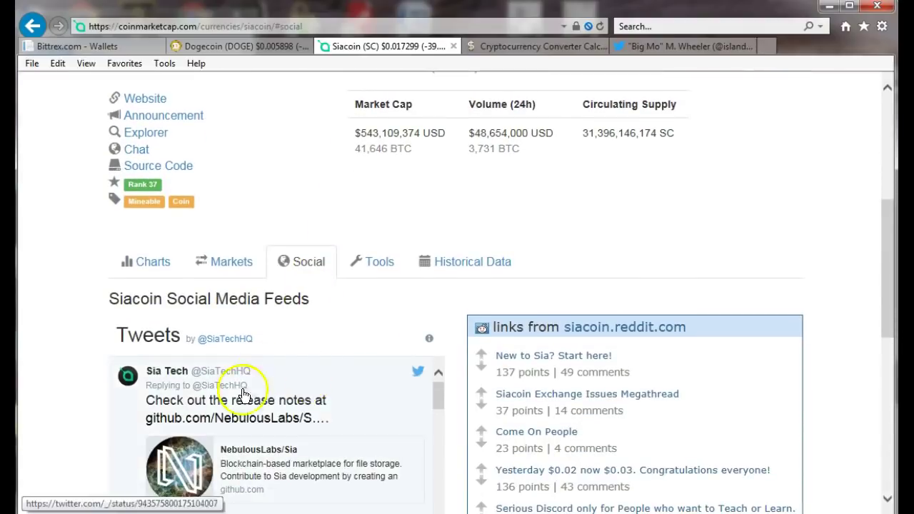
scroll(307, 357, "up", 2)
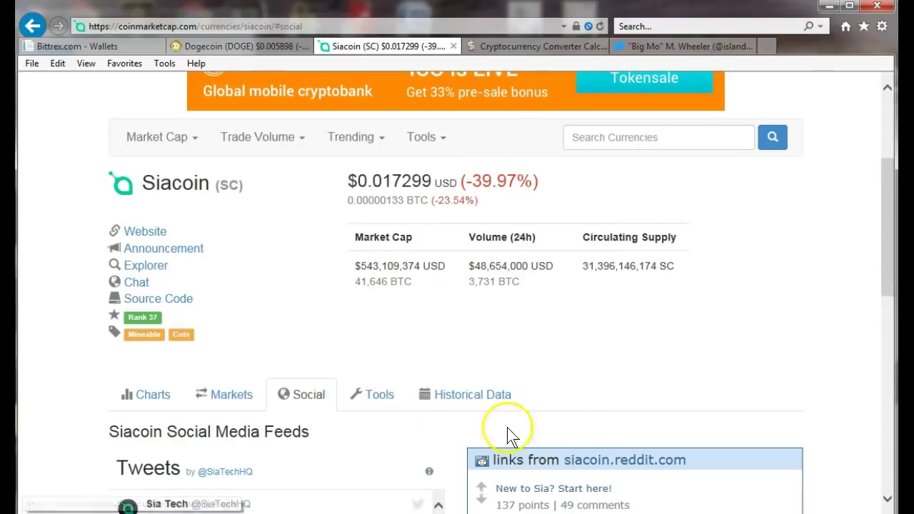
left_click(232, 394)
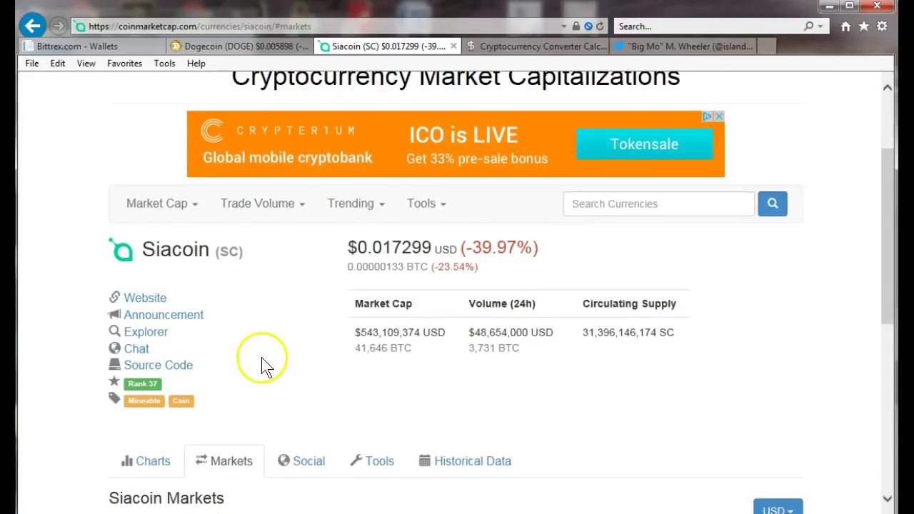
scroll(261, 362, "down", 1)
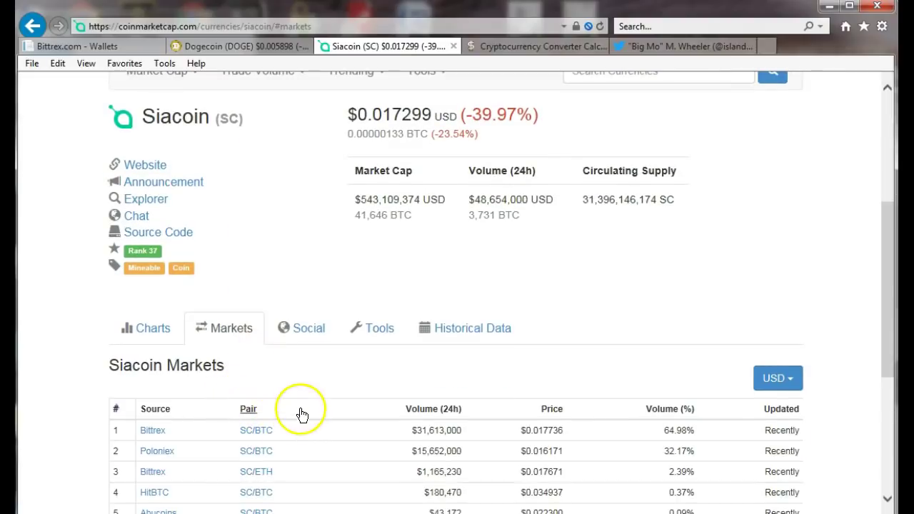
scroll(299, 414, "down", 1)
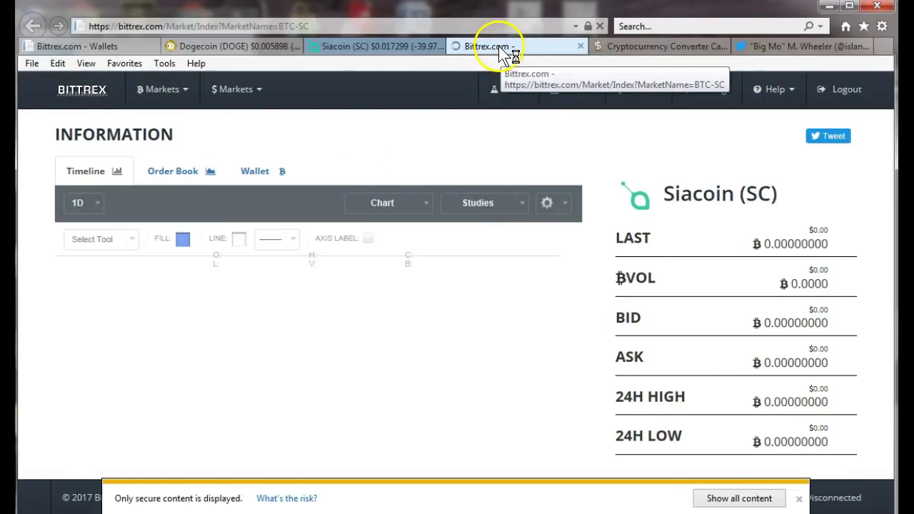
Step: Close the secure-content bar and zoom the BTC-SC candlestick chart into the most recent hours
left_click(798, 499)
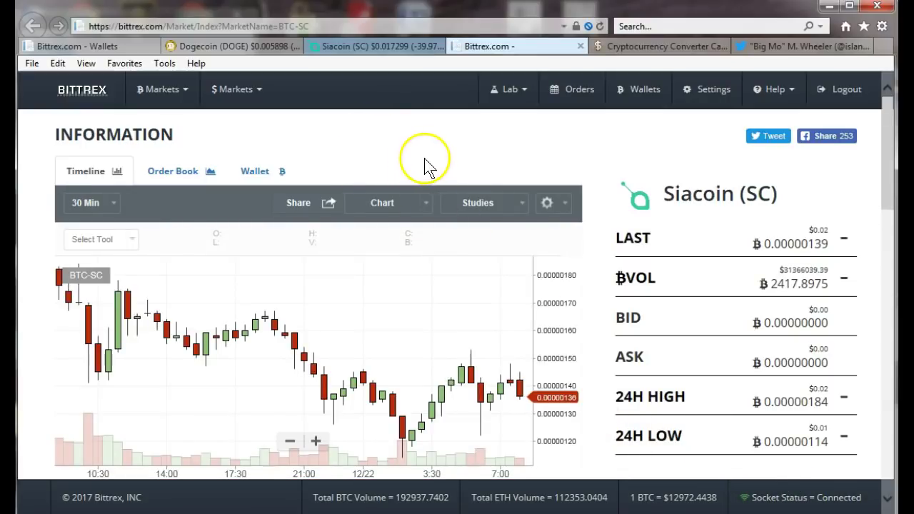
scroll(429, 160, "down", 2)
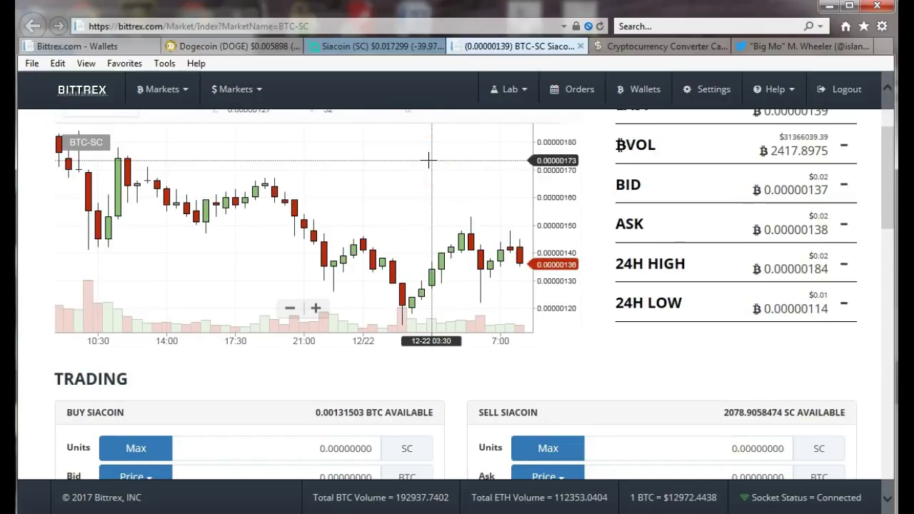
left_click(82, 161)
left_click(312, 264)
left_click_drag(312, 264, 524, 339)
scroll(589, 382, "down", 2)
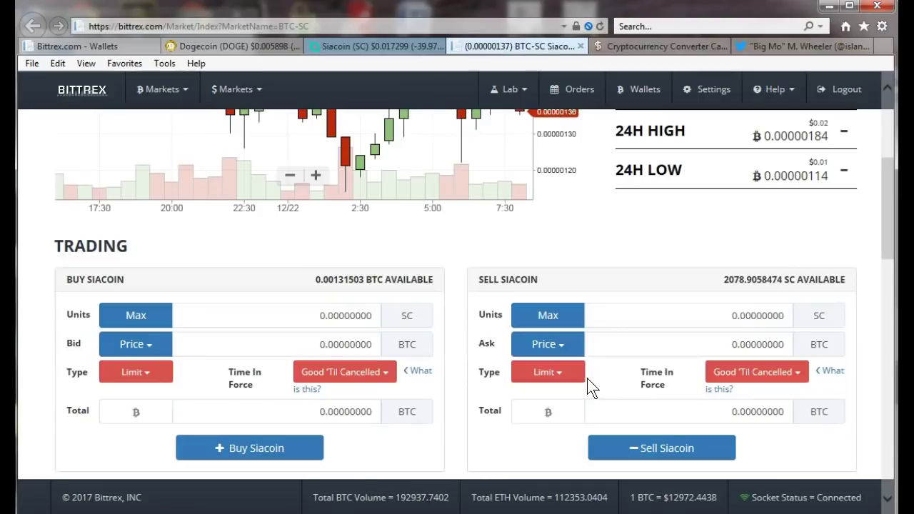
Step: Set the Buy Siacoin bid from Last to the Ask preset, 0.00000138 BTC, and select the value
left_click(296, 392)
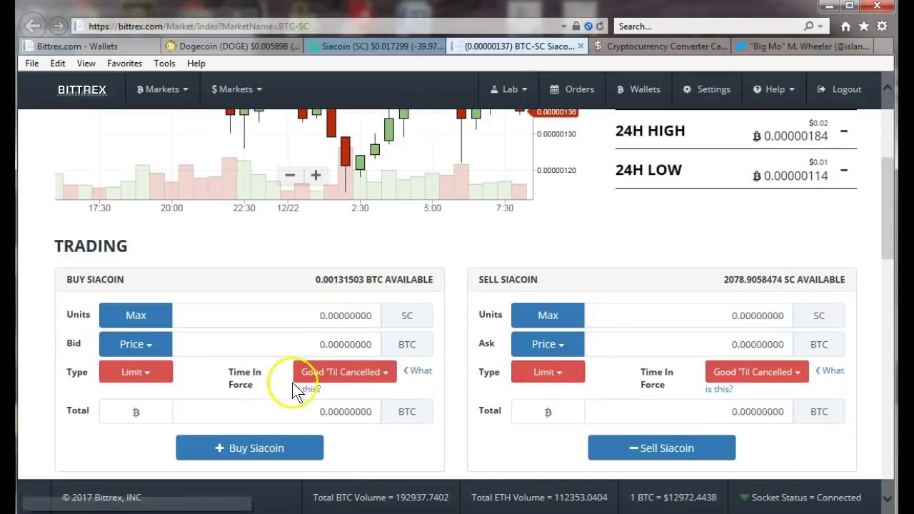
left_click(154, 351)
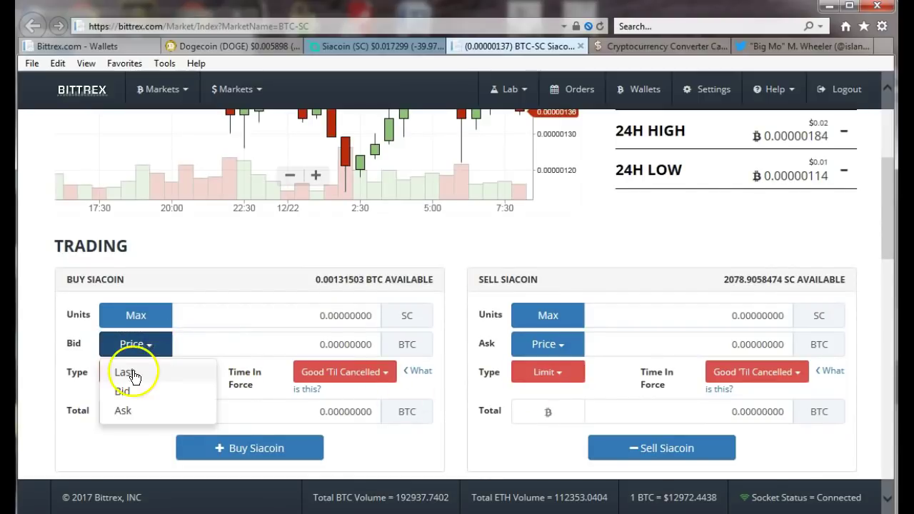
left_click(128, 374)
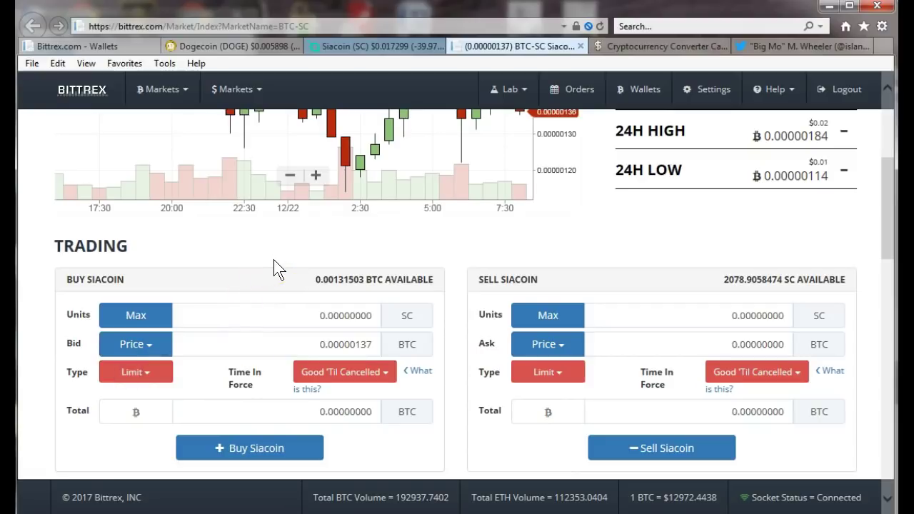
left_click(147, 350)
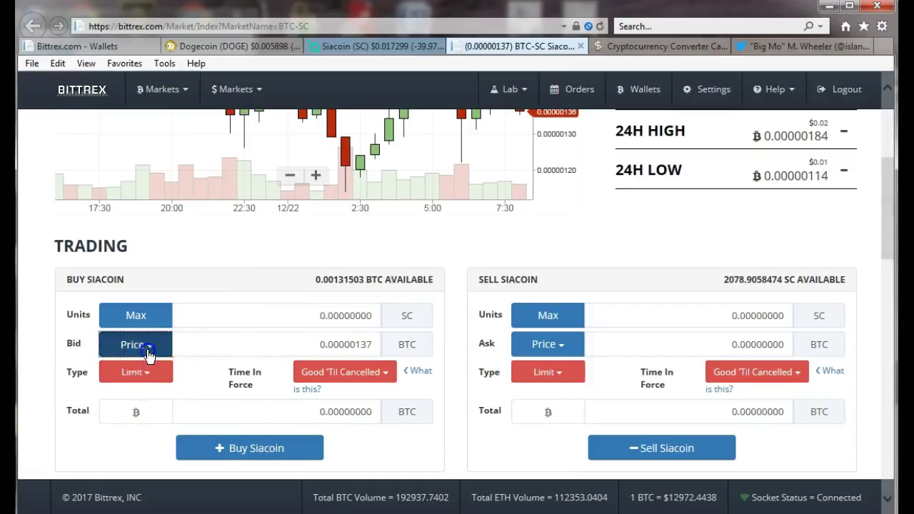
left_click(126, 410)
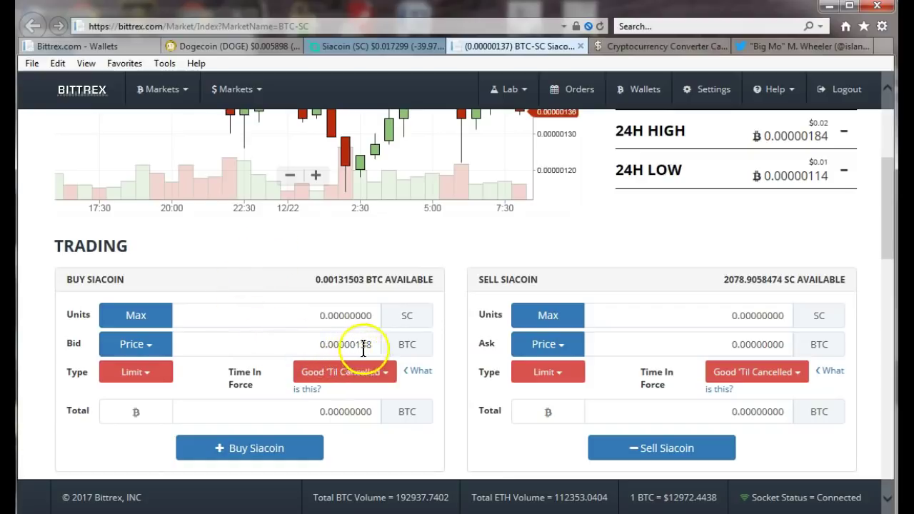
left_click_drag(320, 348, 325, 349)
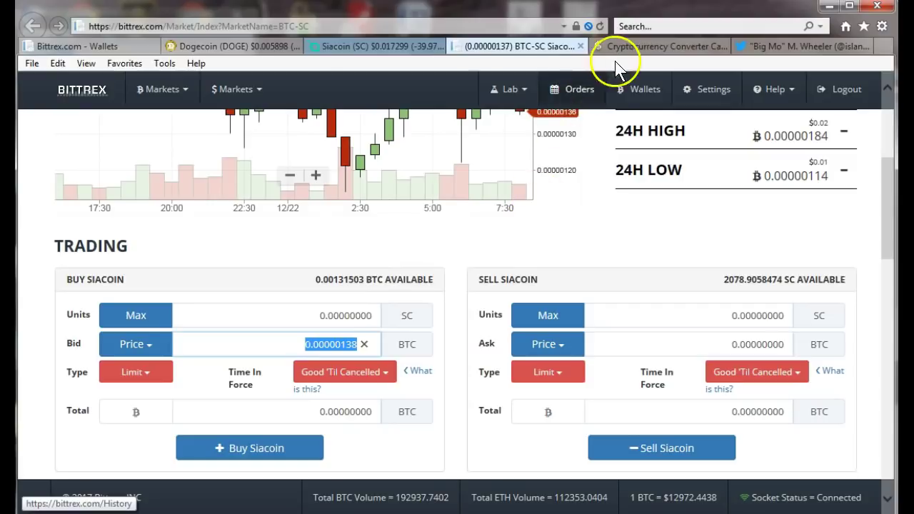
Step: Paste 0.00000138 BTC into CoinMarketCap's converter to get 0.018405 USD, then go back to Bittrex
left_click(637, 47)
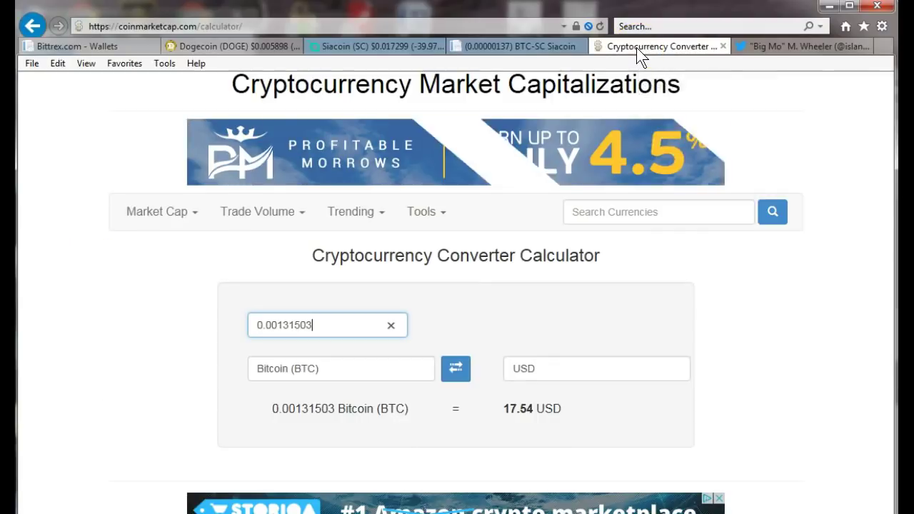
triple_click(324, 333)
key("BackSpace")
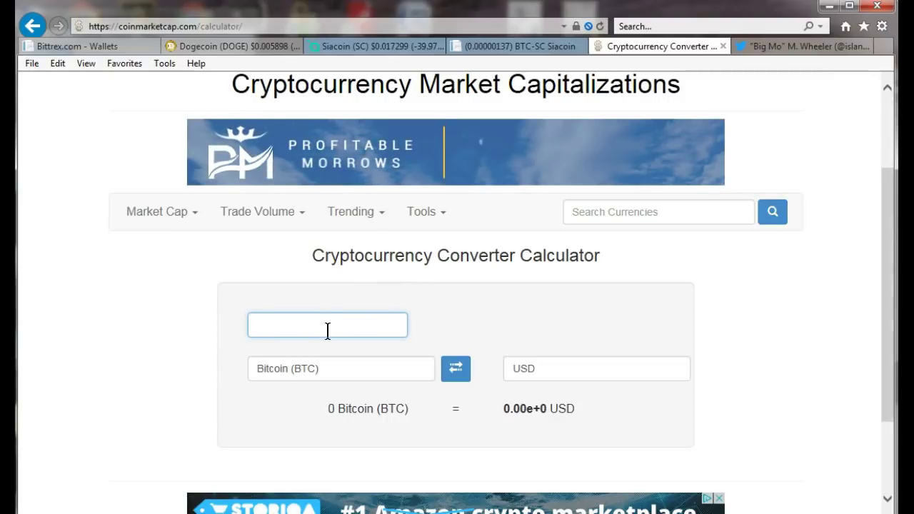
type("0.00000138")
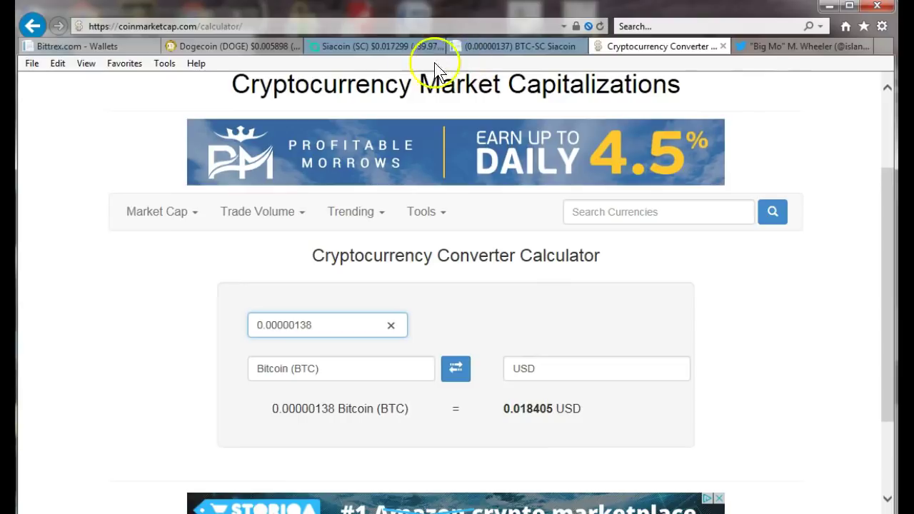
left_click(488, 48)
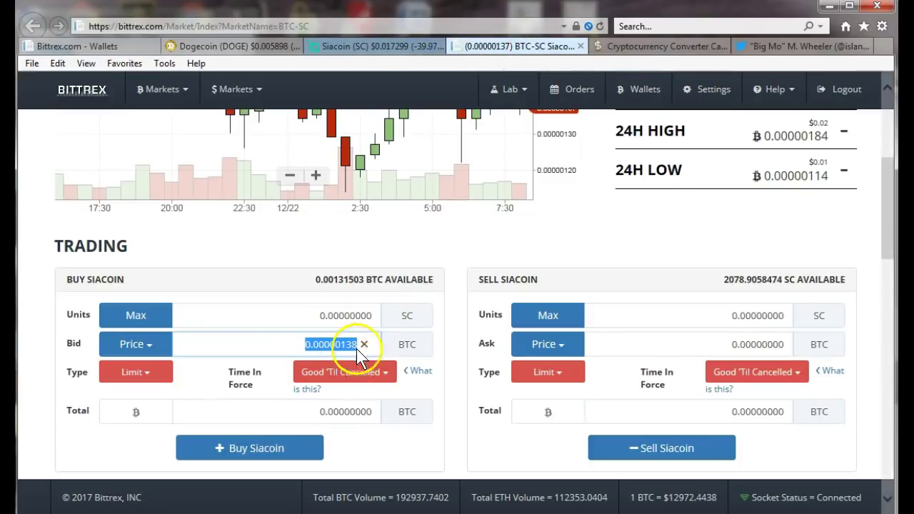
Step: Fill the bid from the 0.00000138 Asks row in the Order Book, then scroll back to the Trading form
scroll(639, 265, "down", 4)
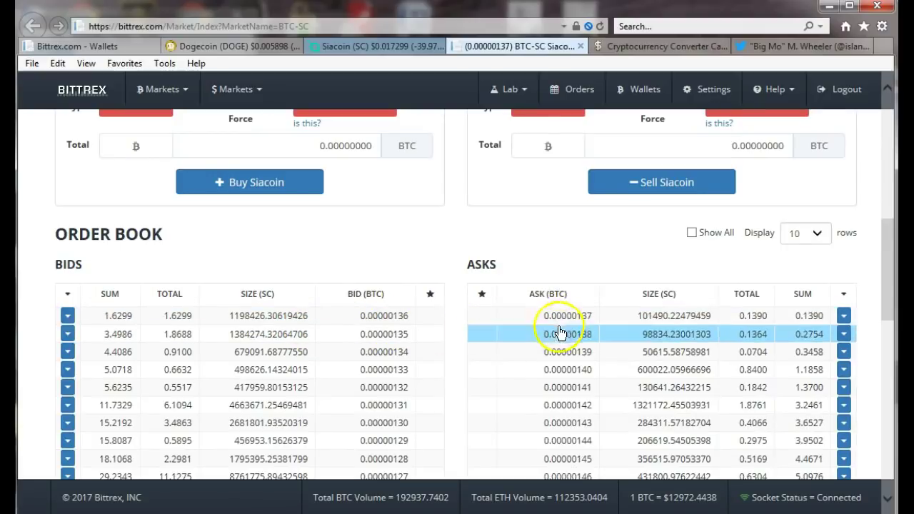
left_click(489, 334)
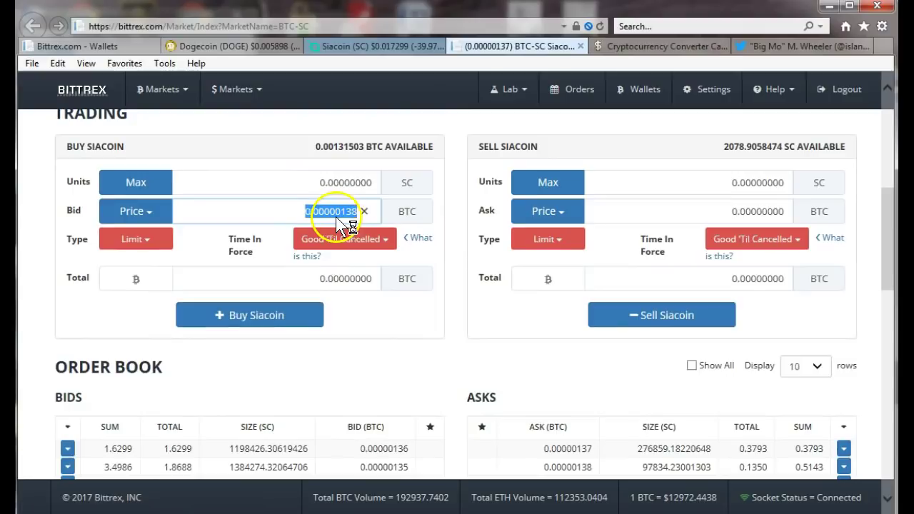
left_click(293, 210)
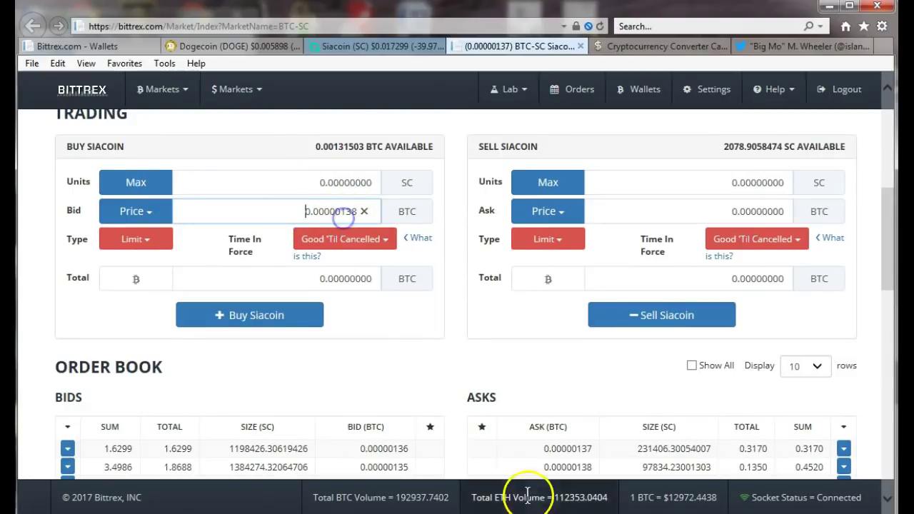
scroll(467, 392, "down", 2)
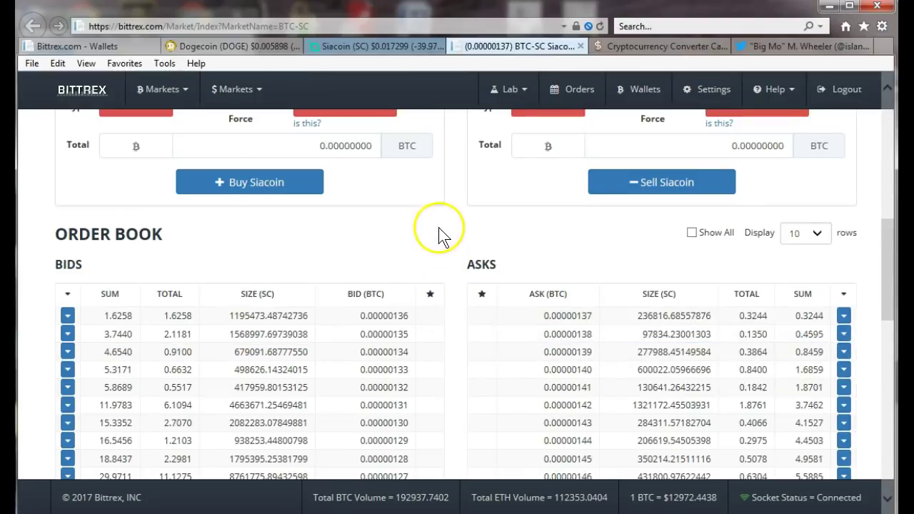
scroll(437, 236, "up", 1)
scroll(439, 265, "up", 1)
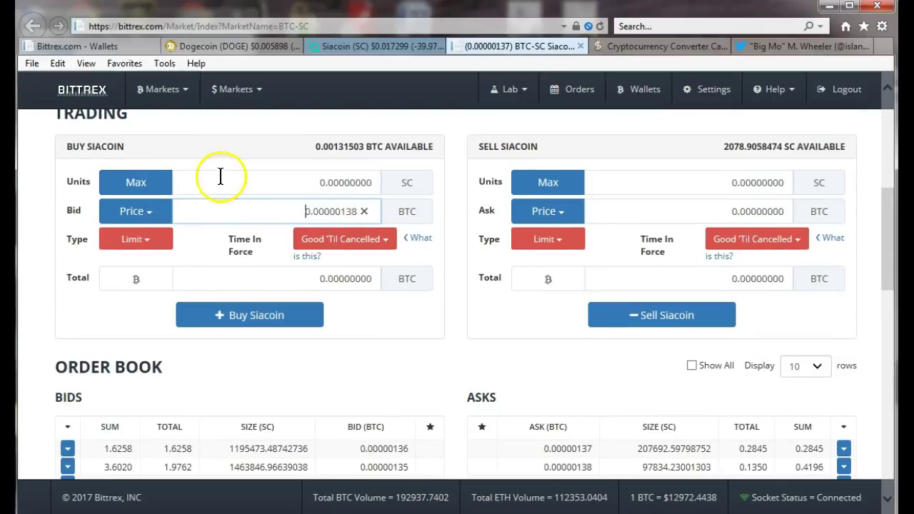
Step: Check the balances page (0.02520381 BTC / 326.95 USD), then return to the BTC-SC trading page
left_click(106, 50)
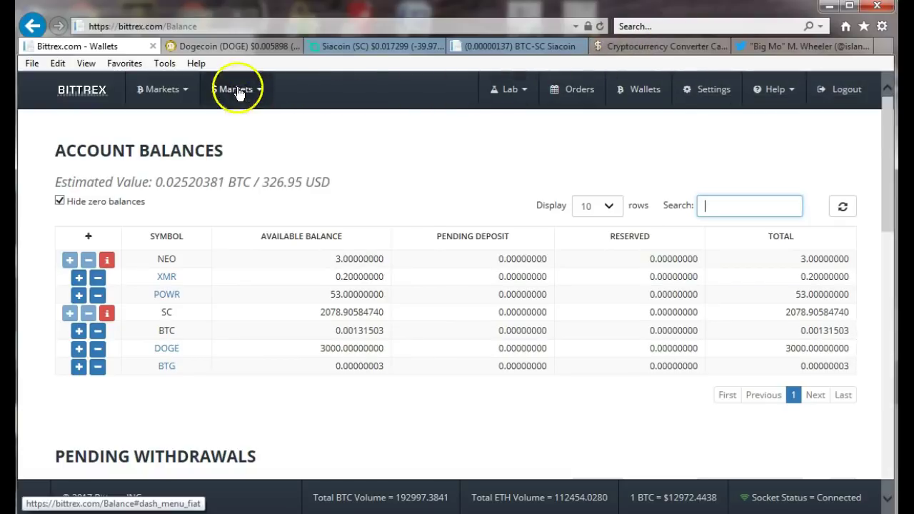
left_click(379, 50)
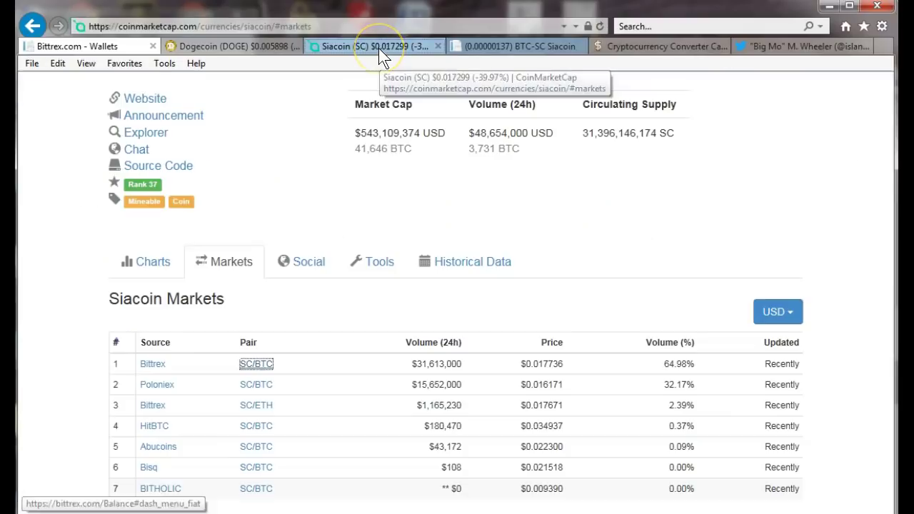
left_click(519, 47)
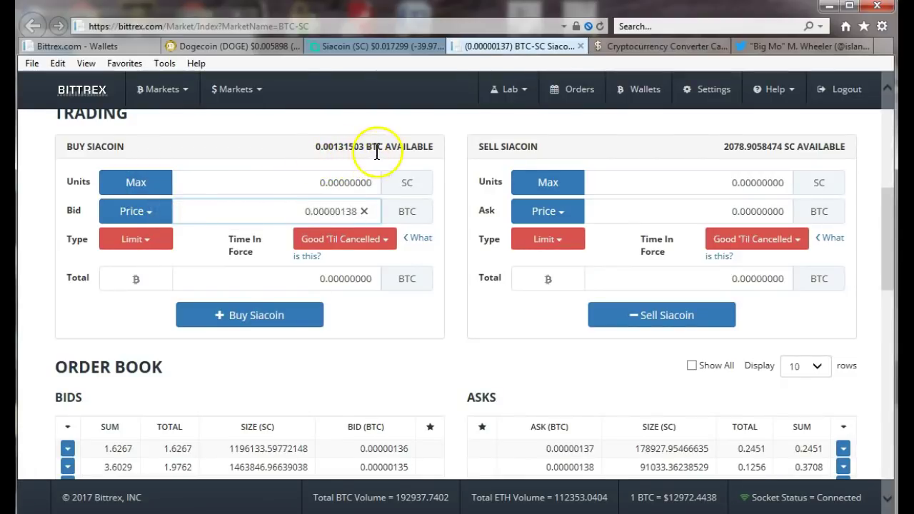
Step: Buy the maximum 950.53798913 SC at 0.00000138 BTC and review the 0.00131503 BTC order total
left_click(118, 184)
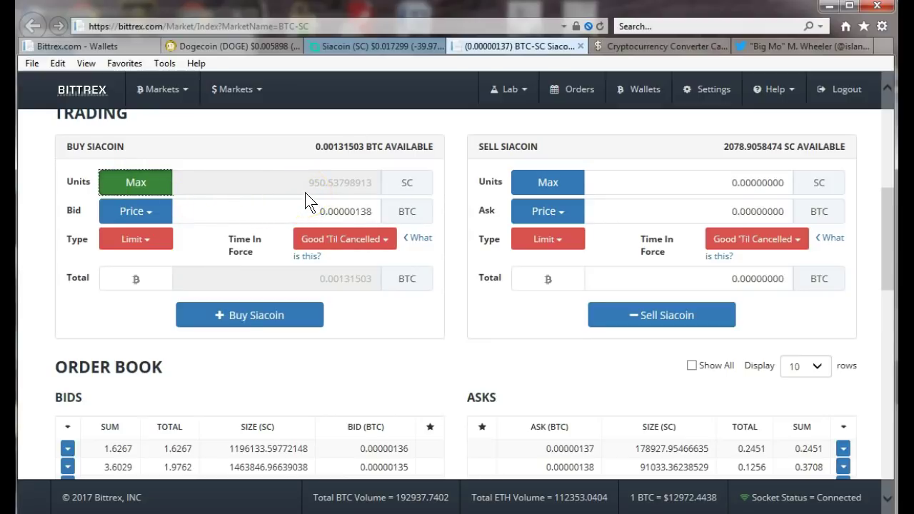
left_click(243, 315)
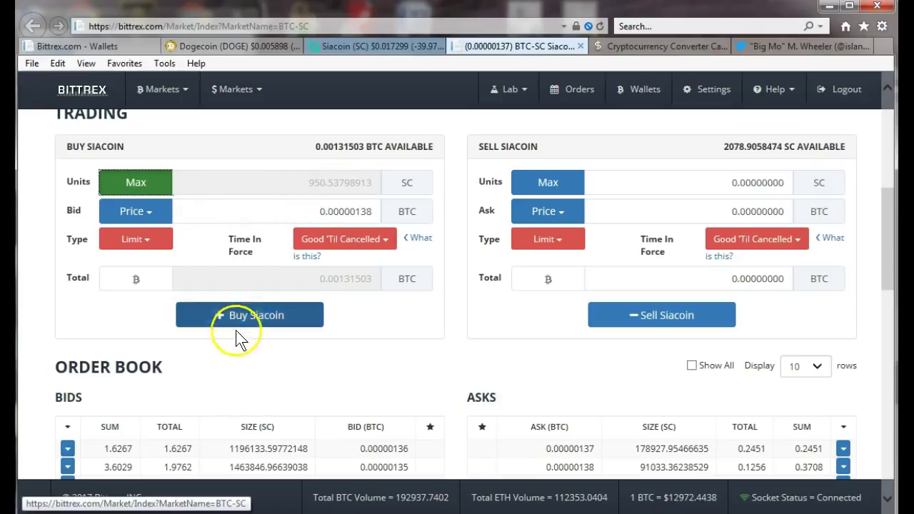
left_click(240, 314)
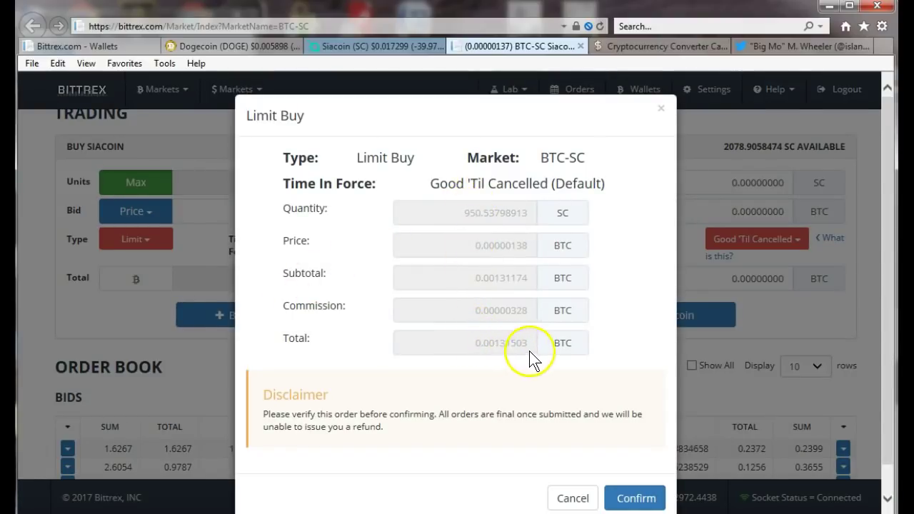
left_click_drag(527, 344, 498, 342)
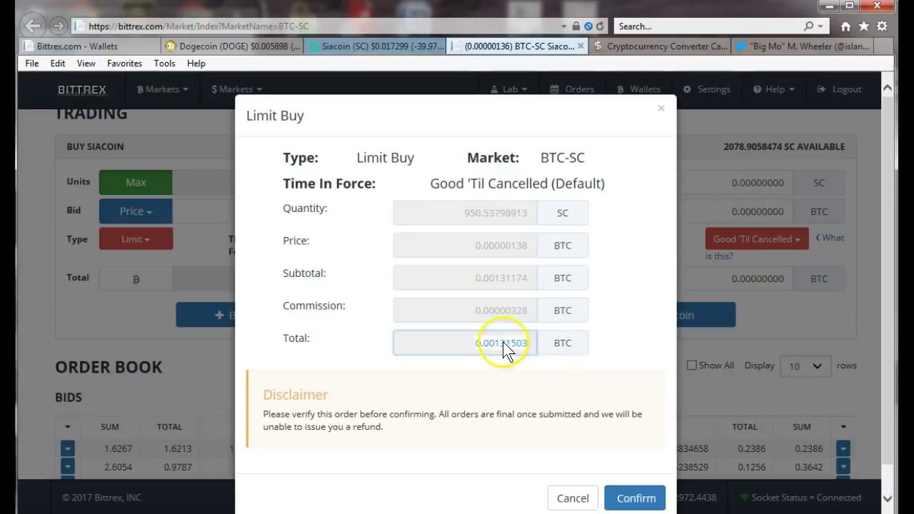
left_click(612, 499)
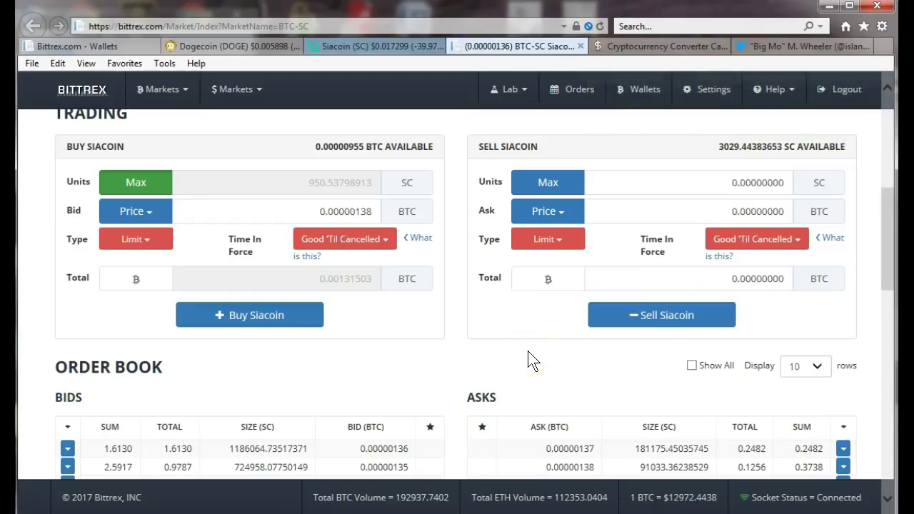
scroll(534, 358, "down", 1)
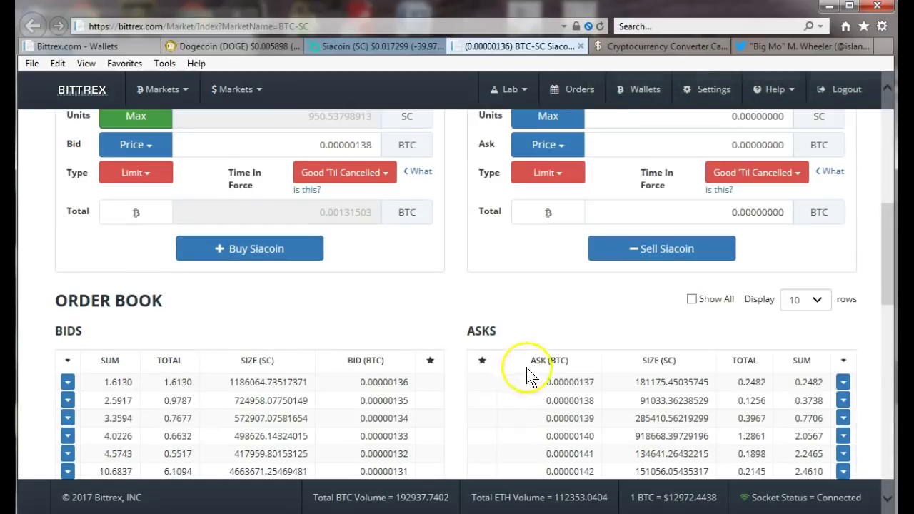
left_click(538, 379)
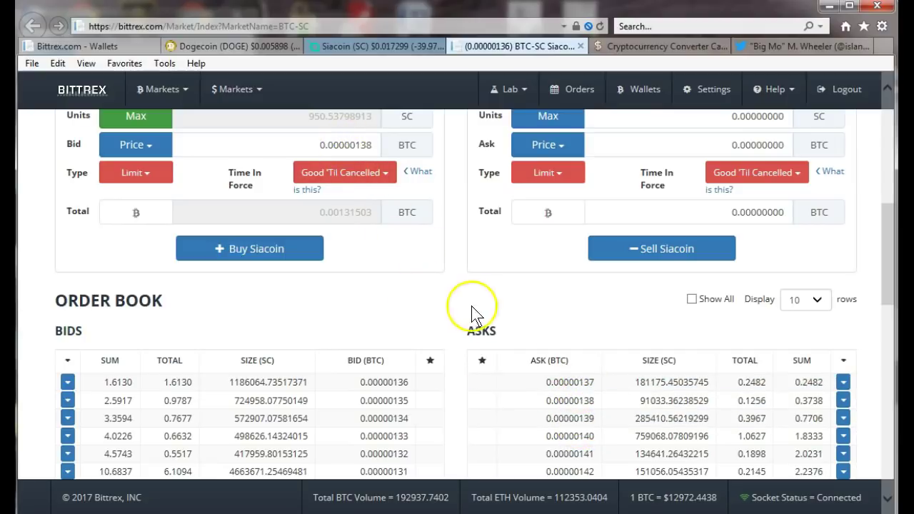
scroll(468, 299, "down", 5)
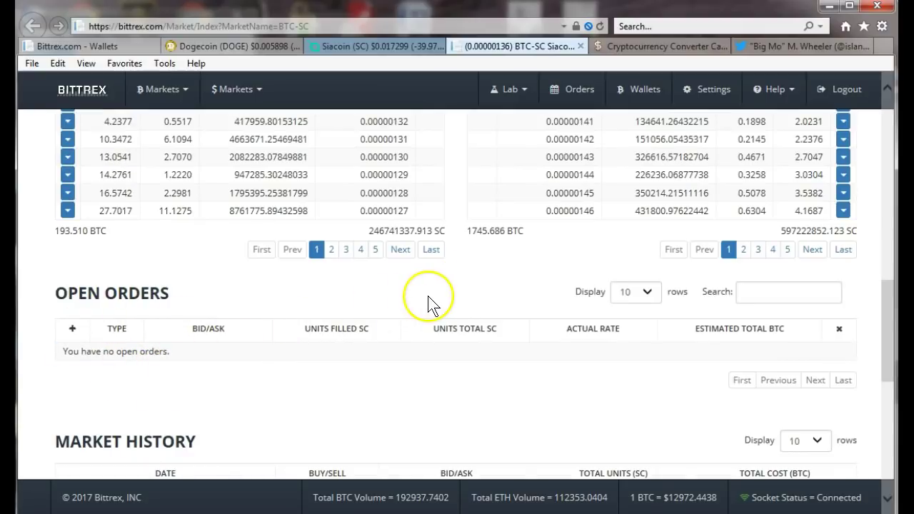
scroll(432, 303, "down", 2)
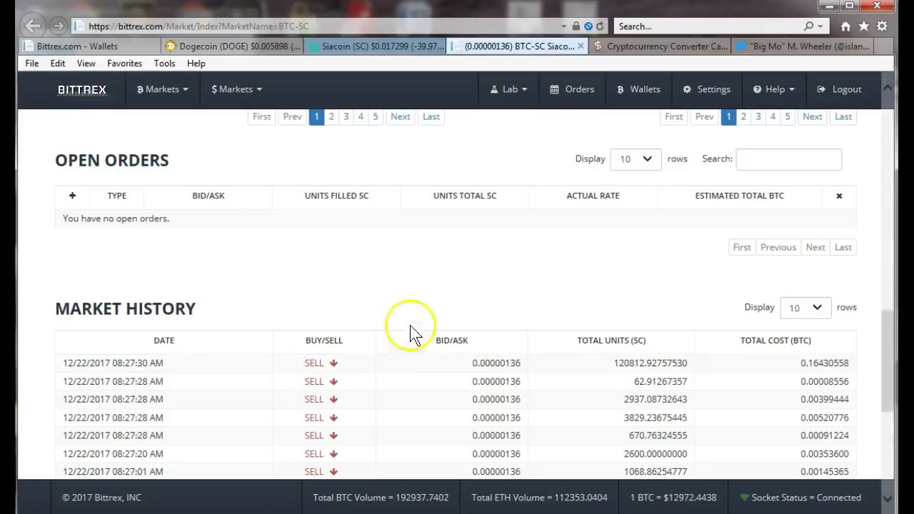
scroll(432, 314, "down", 2)
scroll(431, 313, "down", 1)
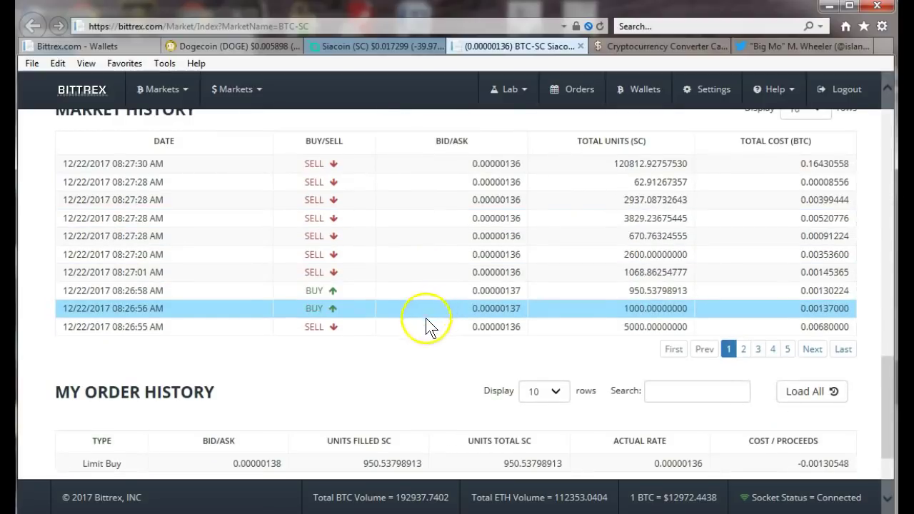
scroll(425, 321, "down", 2)
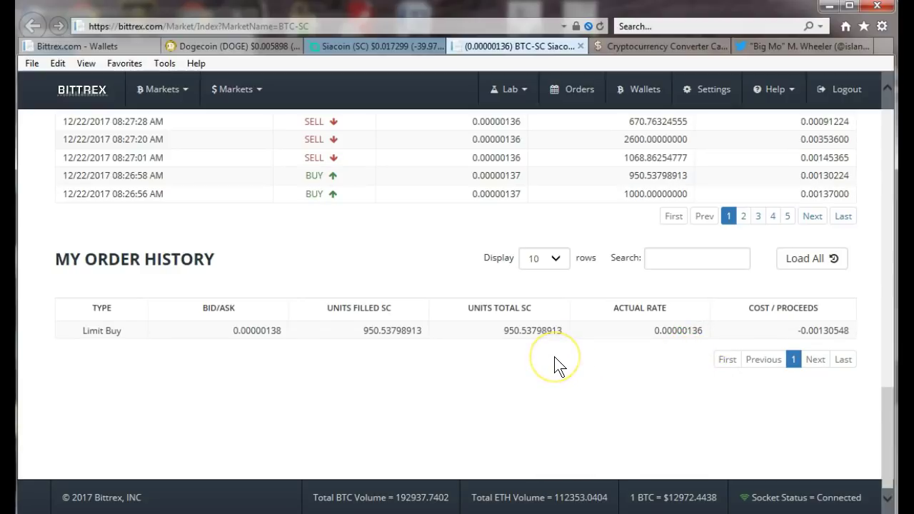
left_click_drag(660, 359, 807, 341)
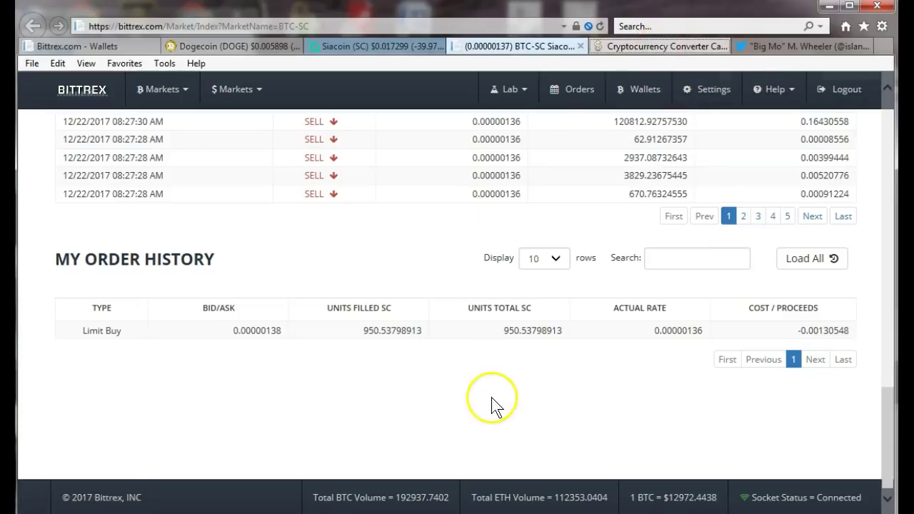
scroll(488, 405, "up", 4)
scroll(484, 405, "up", 10)
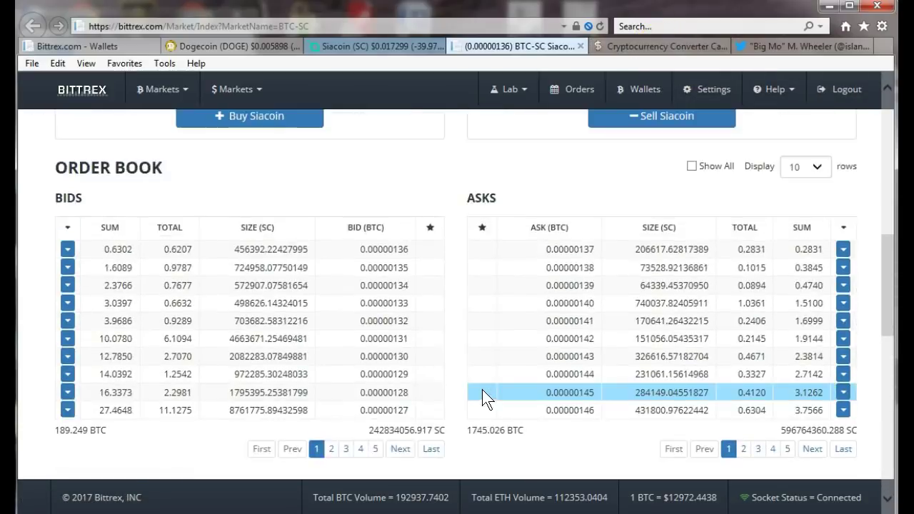
Step: Reload the Wallets page until balances show 3029.44383653 SC and 0.00000955 BTC
scroll(478, 374, "up", 8)
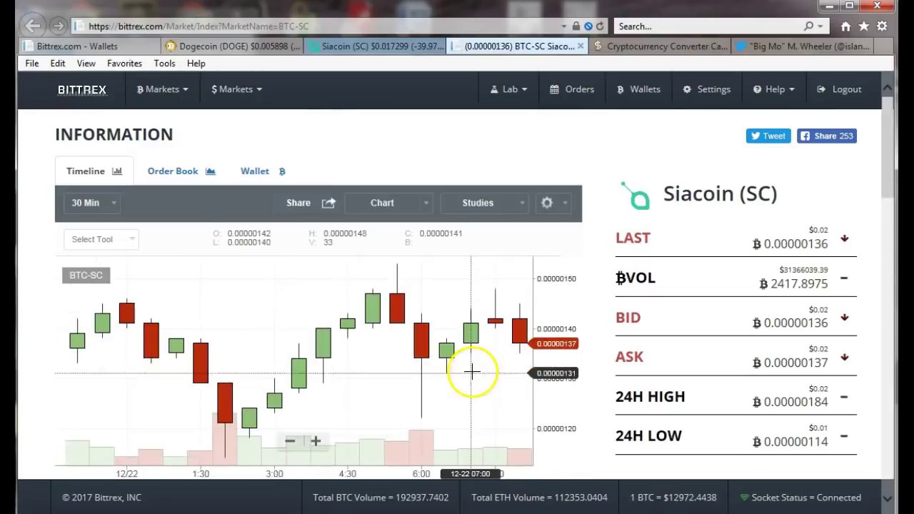
left_click(71, 46)
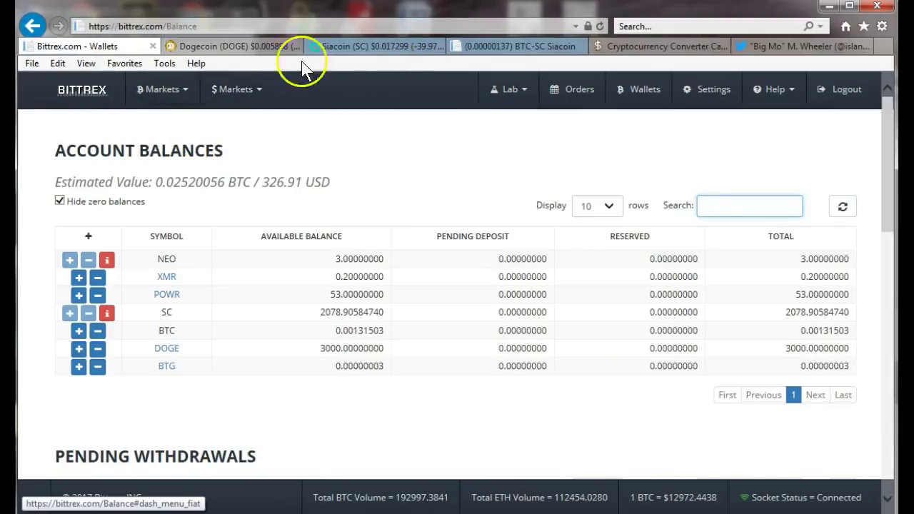
left_click(330, 282)
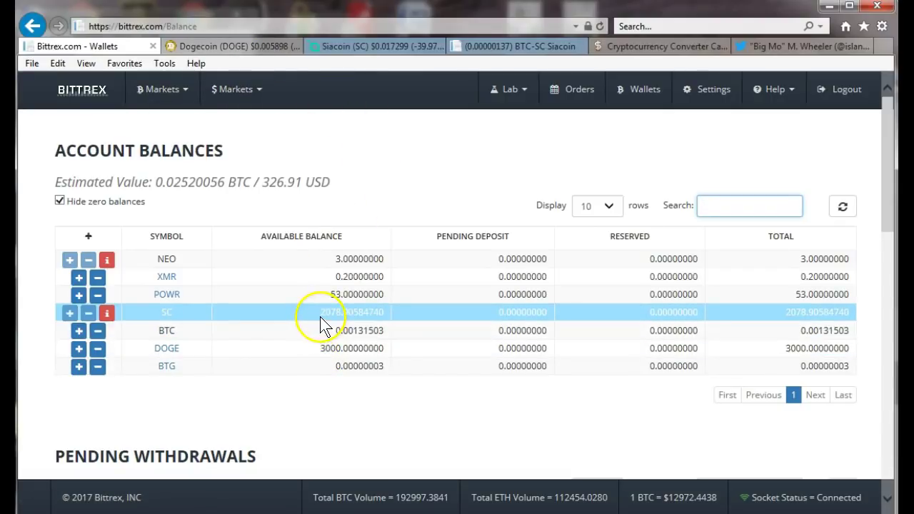
left_click(599, 27)
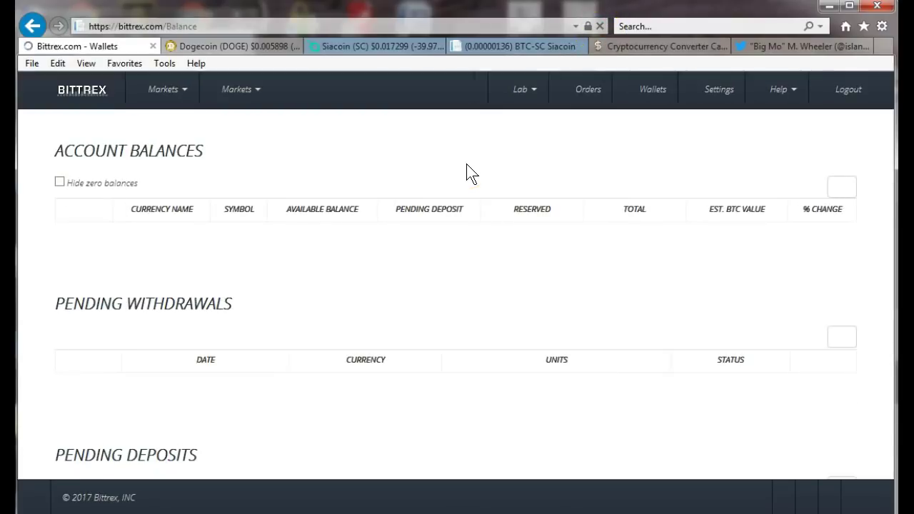
left_click(473, 169)
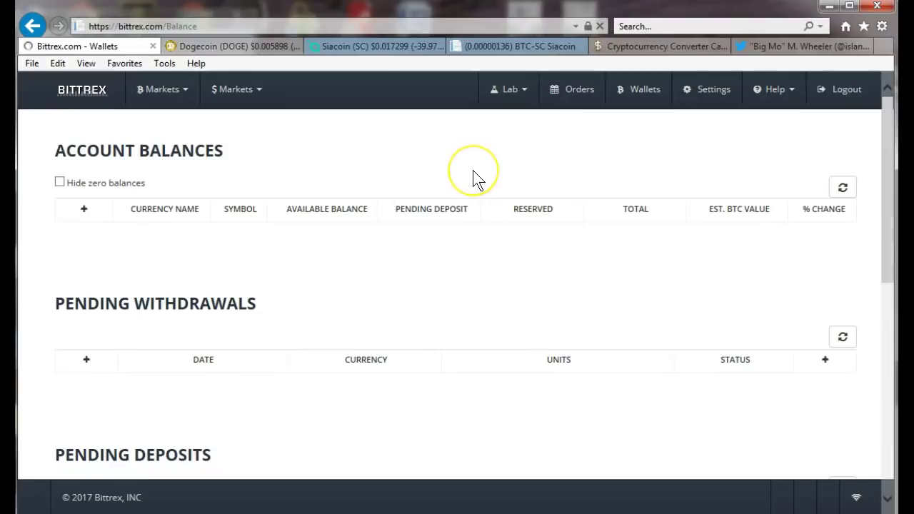
left_click(861, 219)
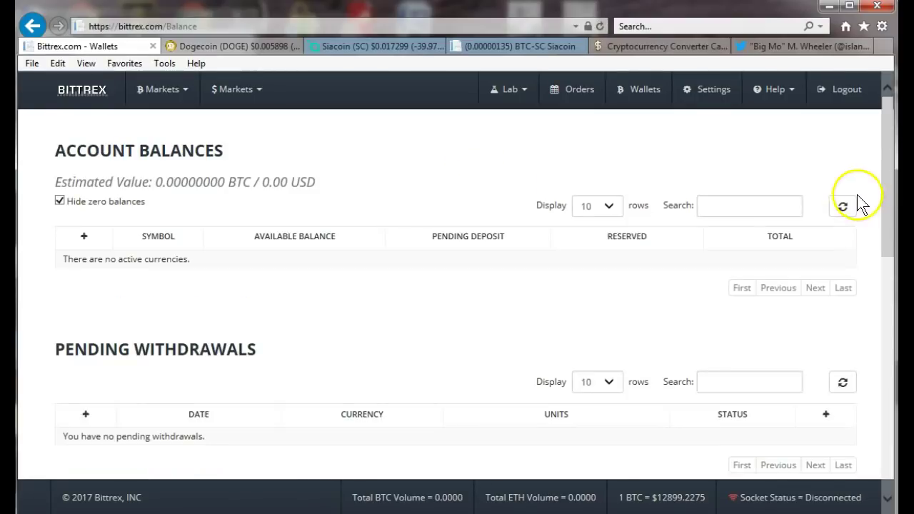
left_click(842, 216)
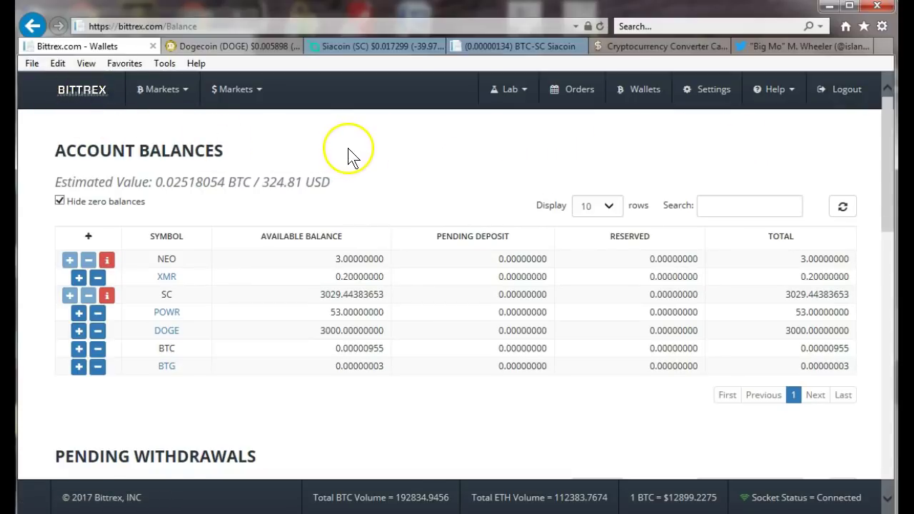
left_click(249, 262)
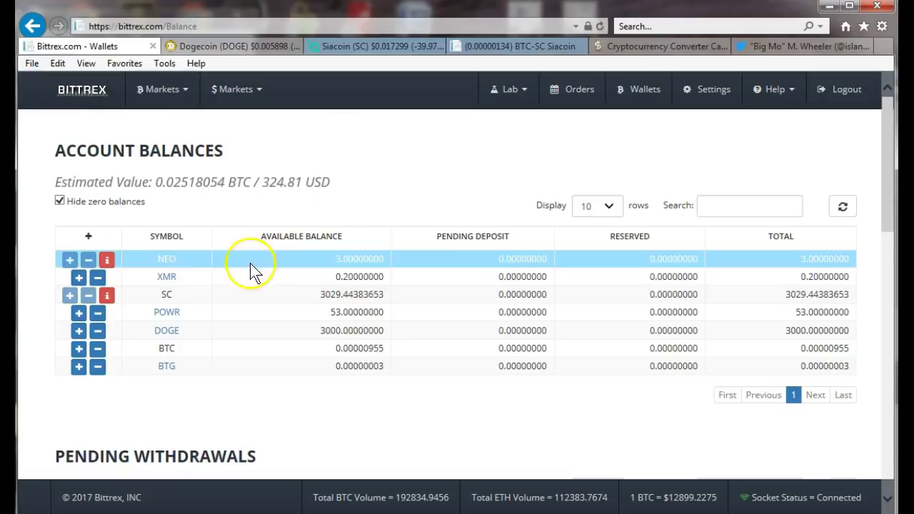
left_click(201, 327)
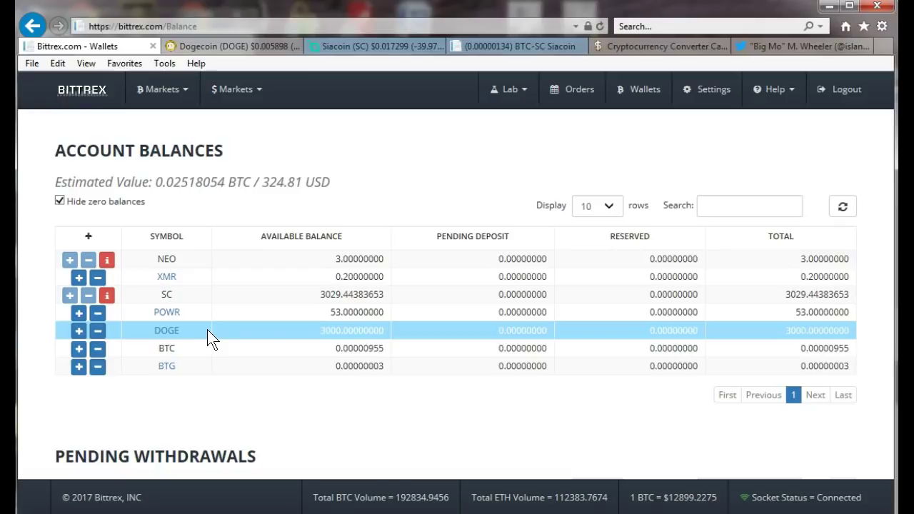
left_click(300, 319)
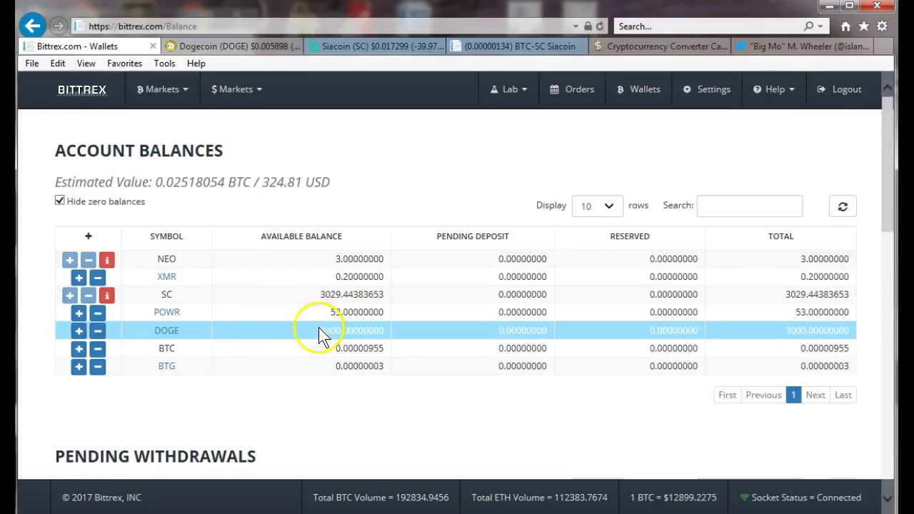